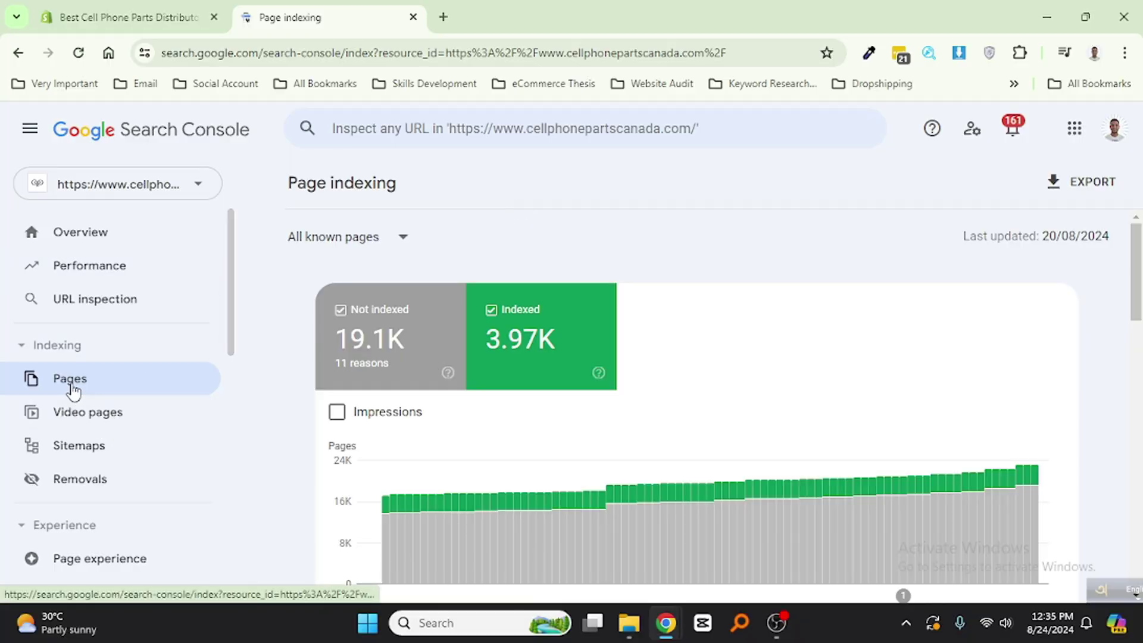
scroll(547, 438, down, 3)
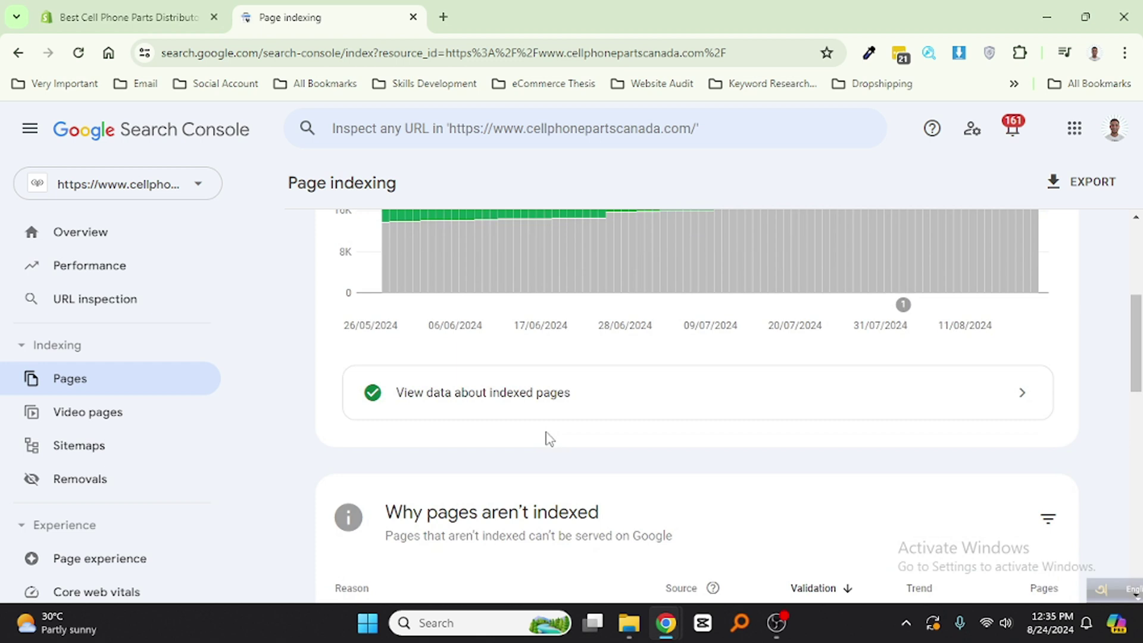
scroll(547, 437, down, 2)
scroll(547, 438, down, 2)
scroll(544, 439, up, 1)
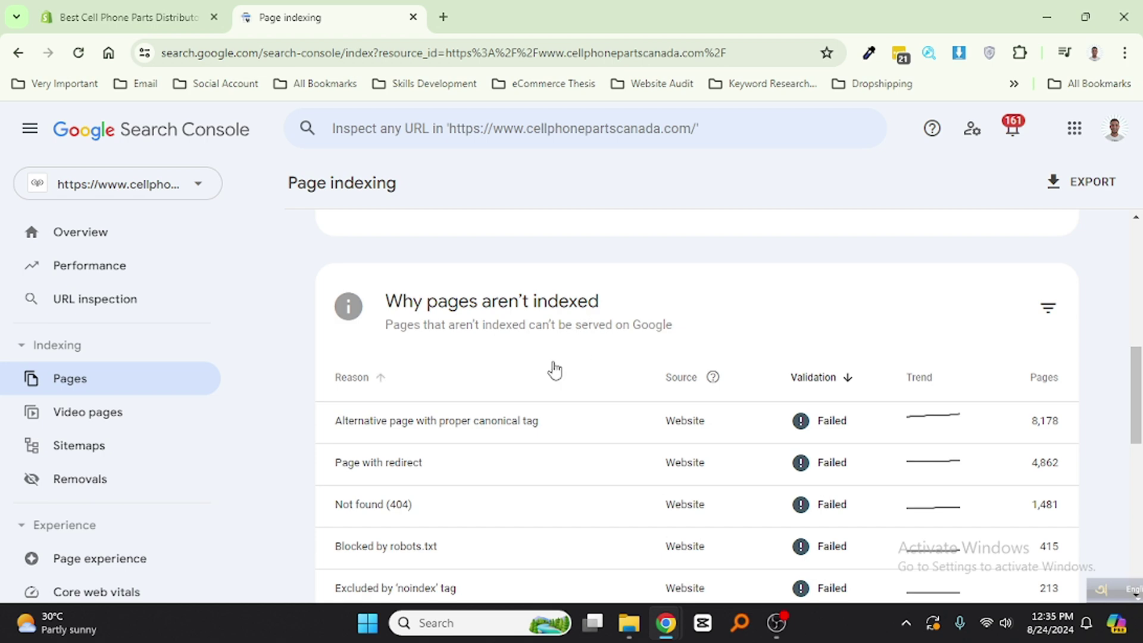
scroll(554, 368, down, 1)
scroll(552, 371, down, 1)
scroll(500, 429, down, 1)
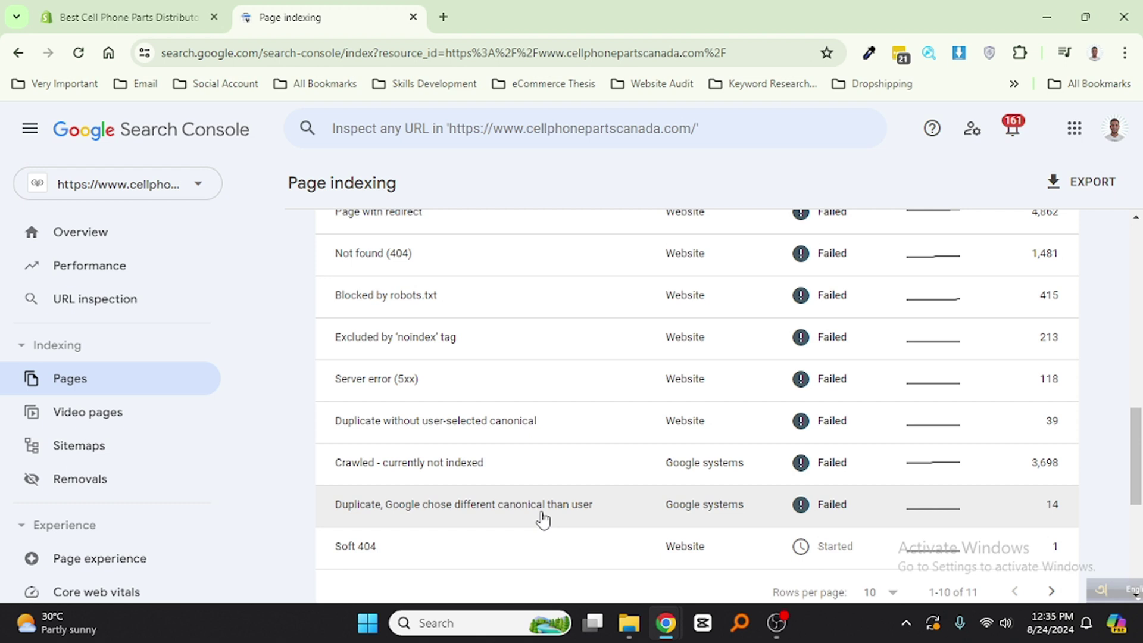
Step: Open the duplicate-canonical issue's validation details, listing 10 pending and 4 failed URLs
click(467, 509)
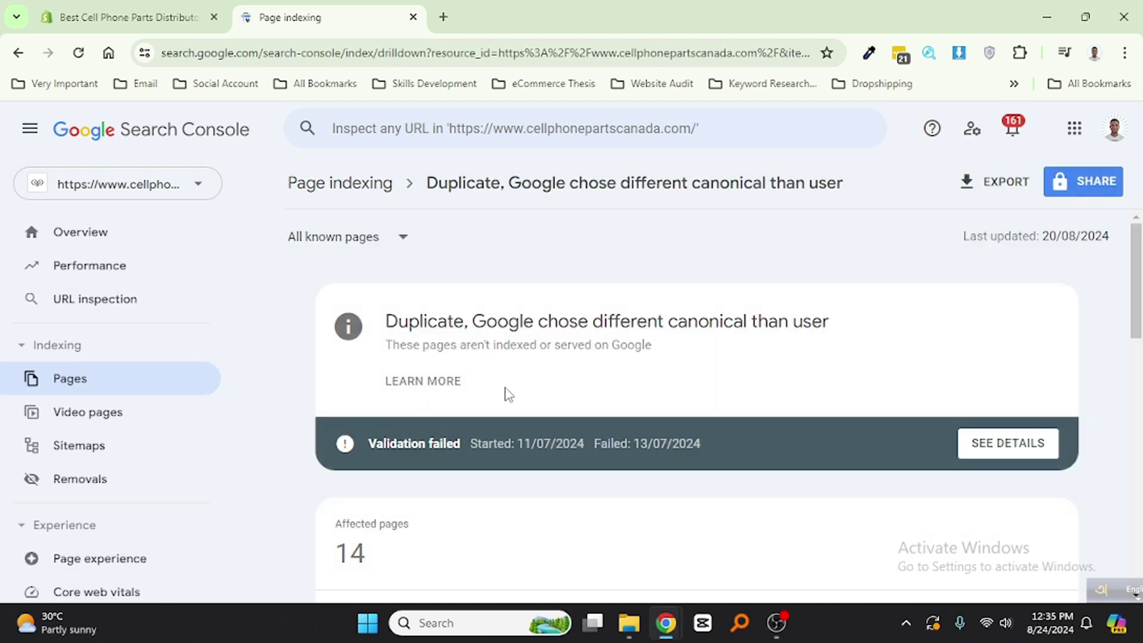
scroll(506, 394, down, 1)
scroll(506, 396, up, 1)
scroll(944, 503, down, 3)
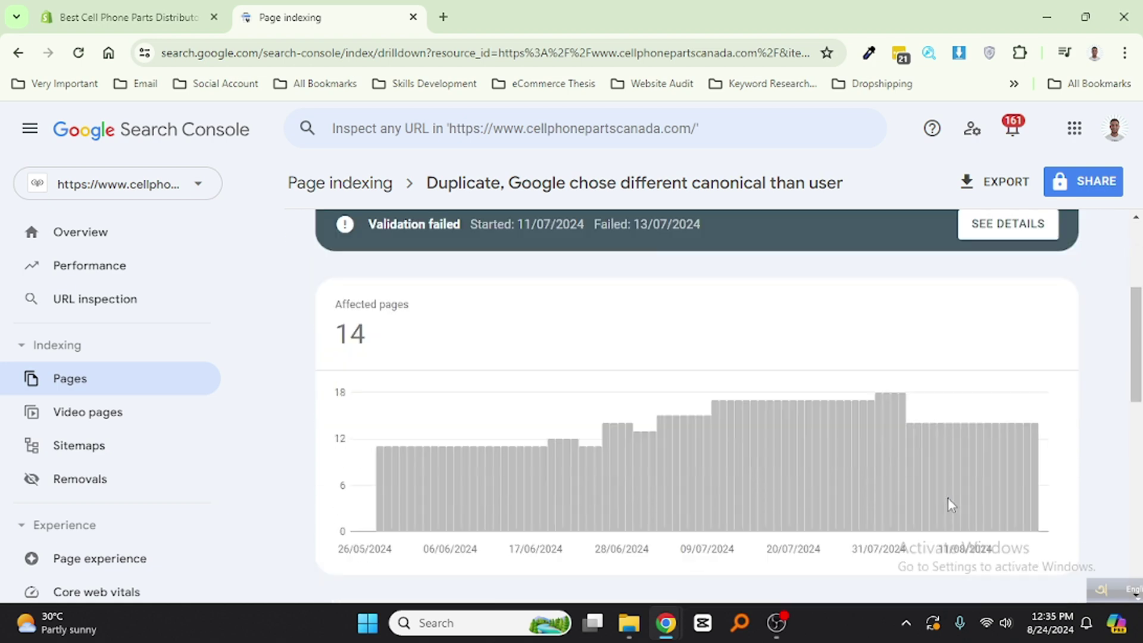
scroll(948, 500, up, 3)
click(1002, 450)
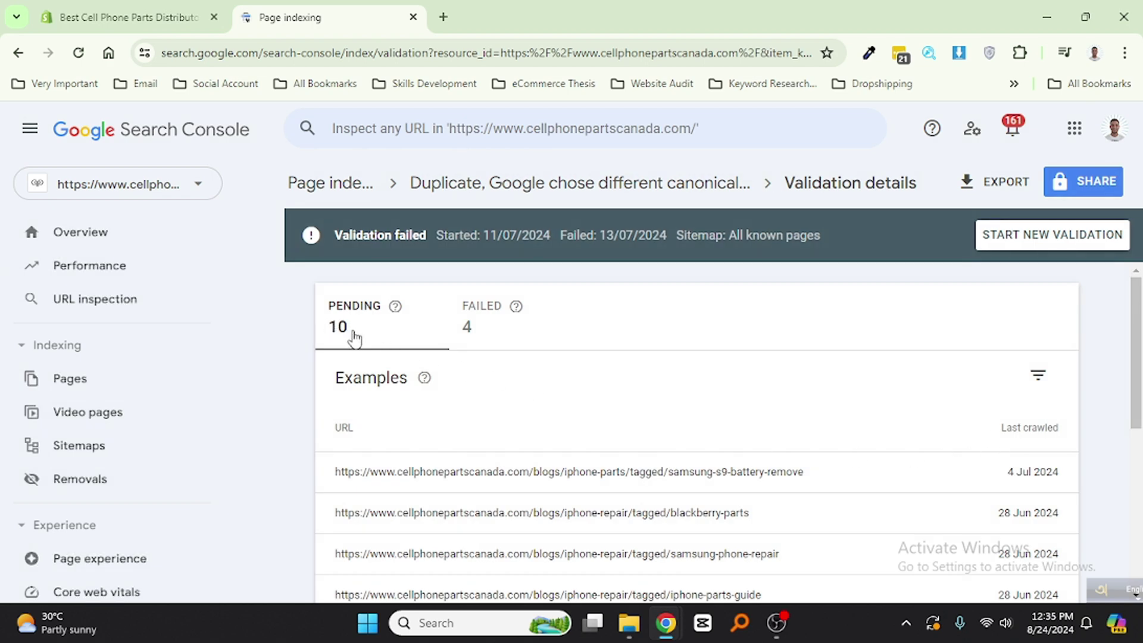
Step: List the four failed URLs and copy the first, the mobile-phone-repair tag page
click(477, 329)
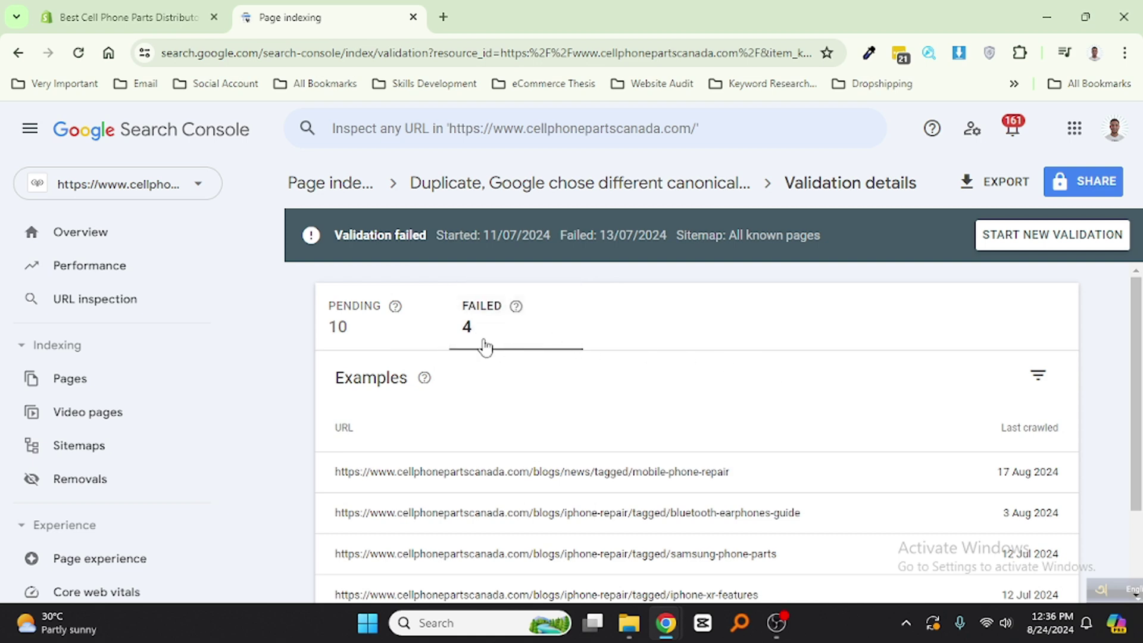
scroll(617, 379, down, 1)
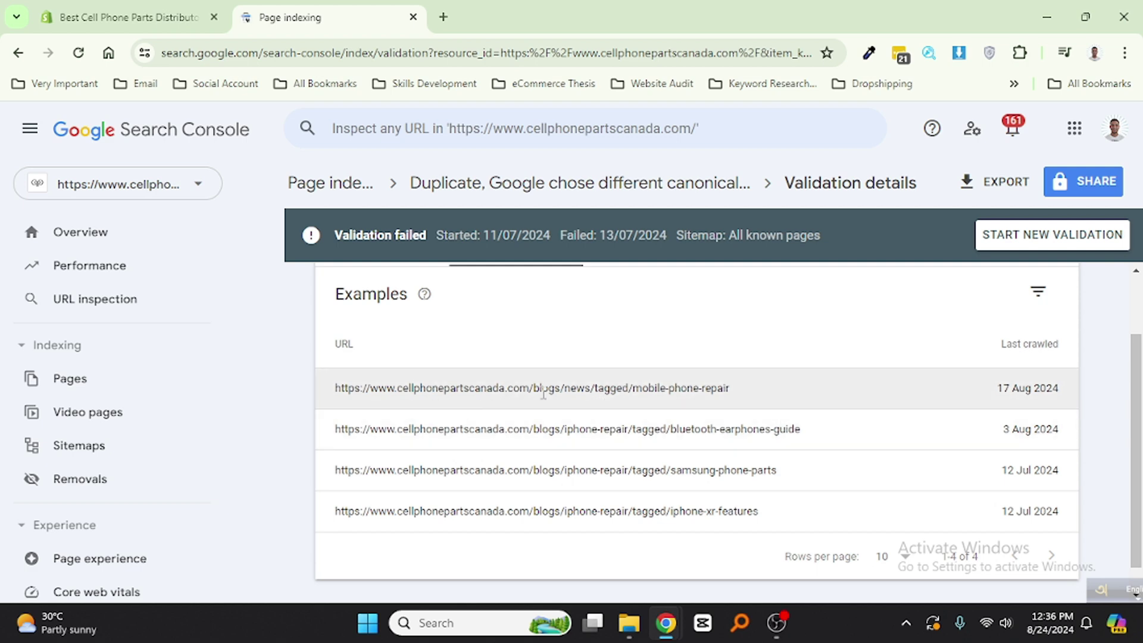
drag(742, 393, 337, 404)
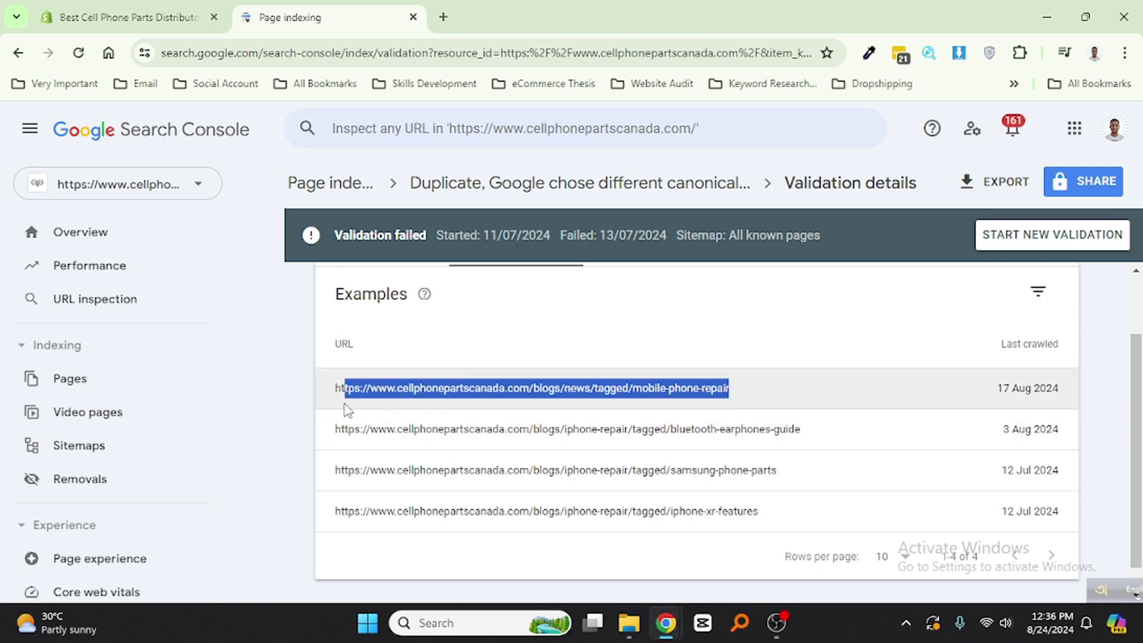
right_click(408, 393)
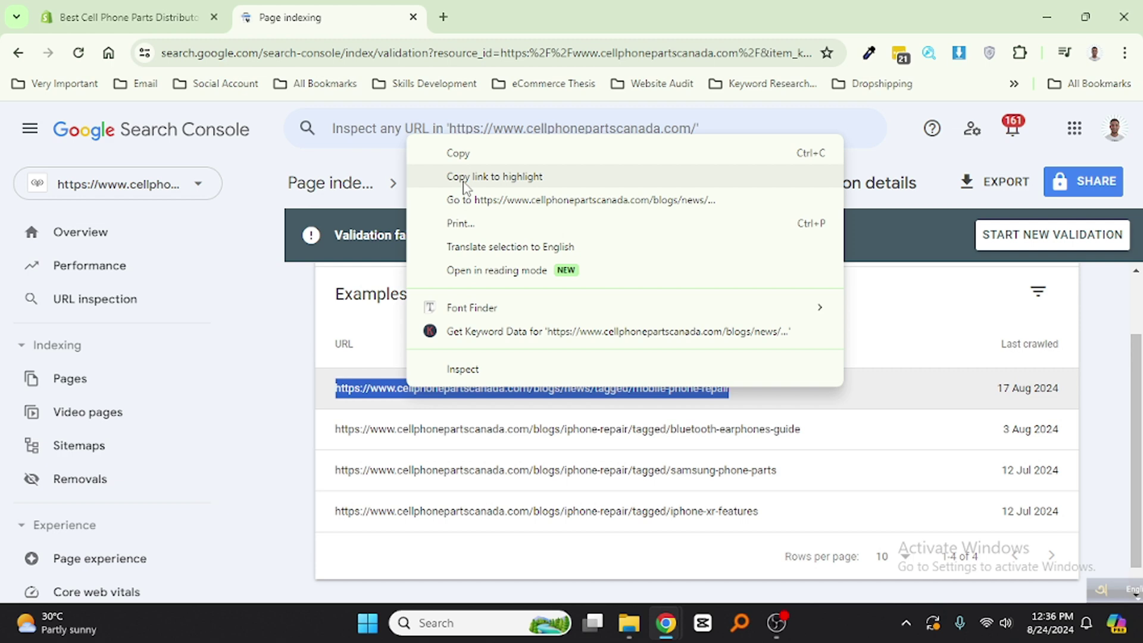
click(461, 154)
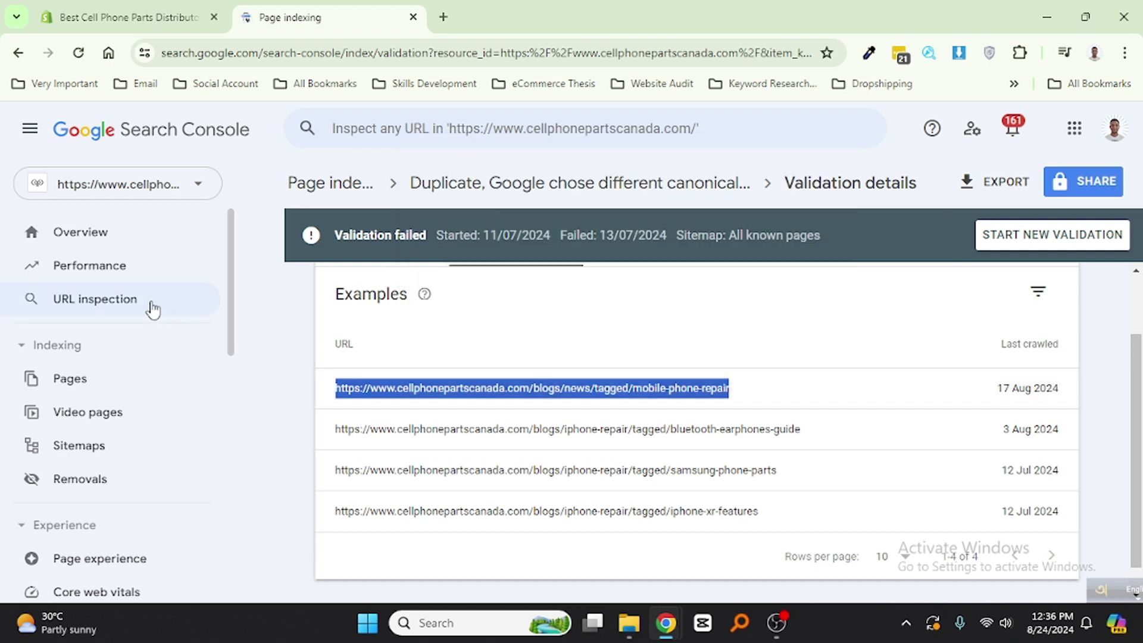
Step: Run URL Inspection on the pasted mobile-phone-repair tag URL
click(164, 307)
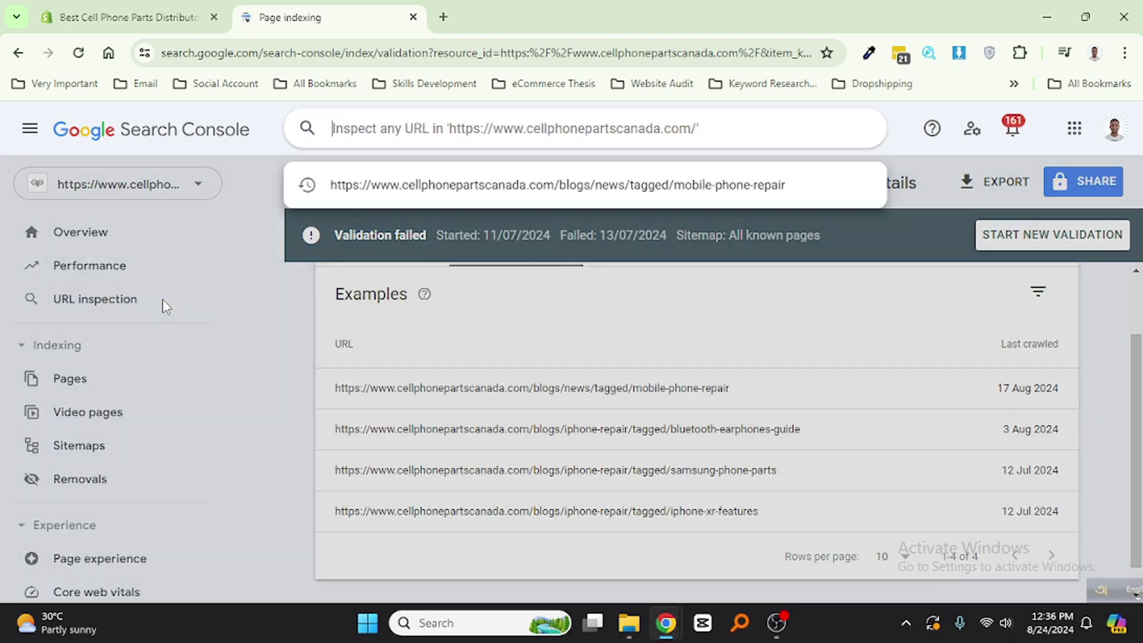
right_click(492, 128)
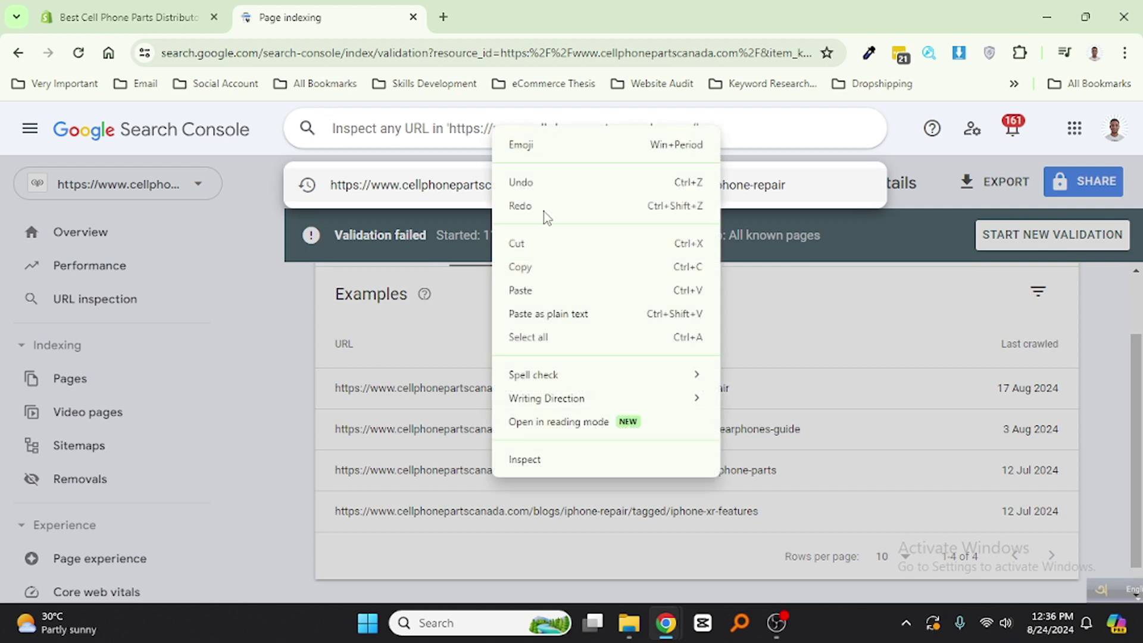
click(527, 296)
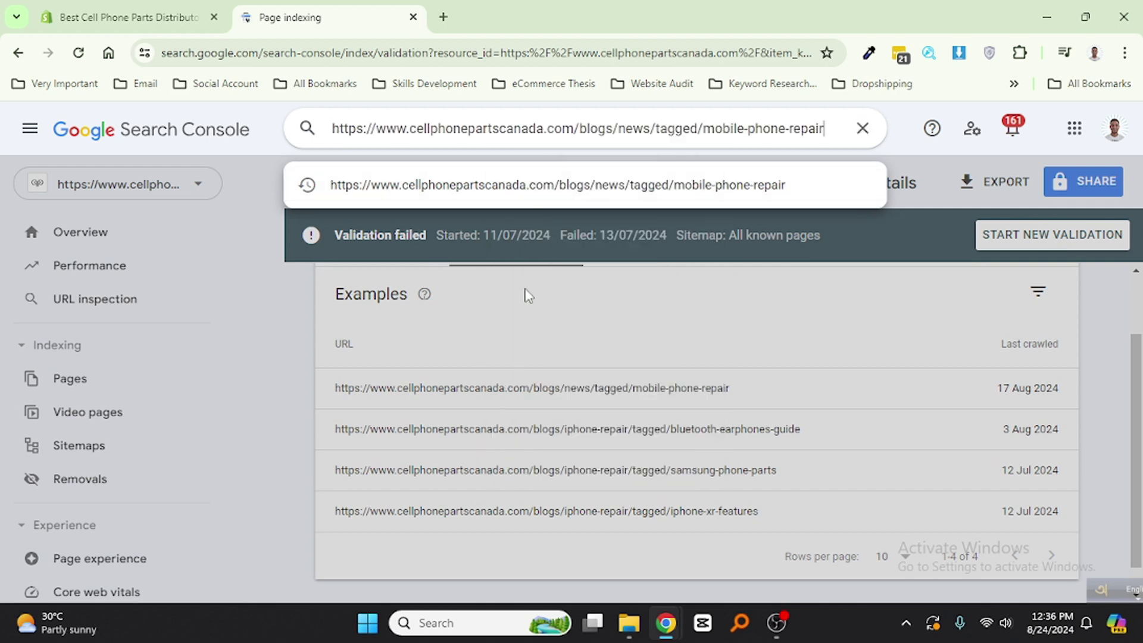
click(738, 201)
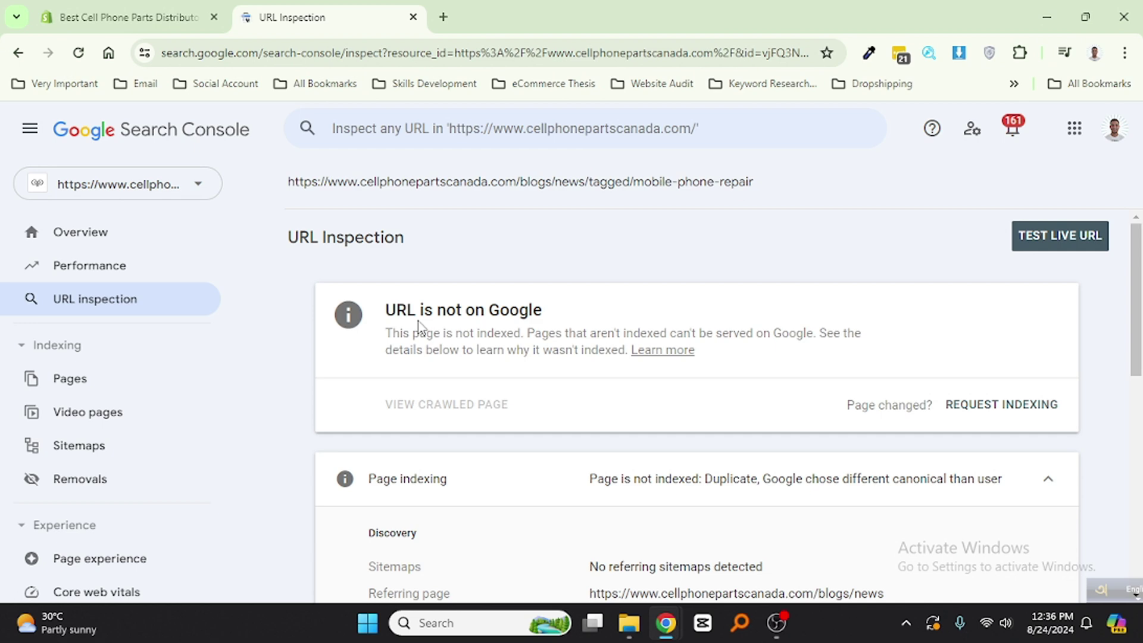
scroll(582, 330, down, 1)
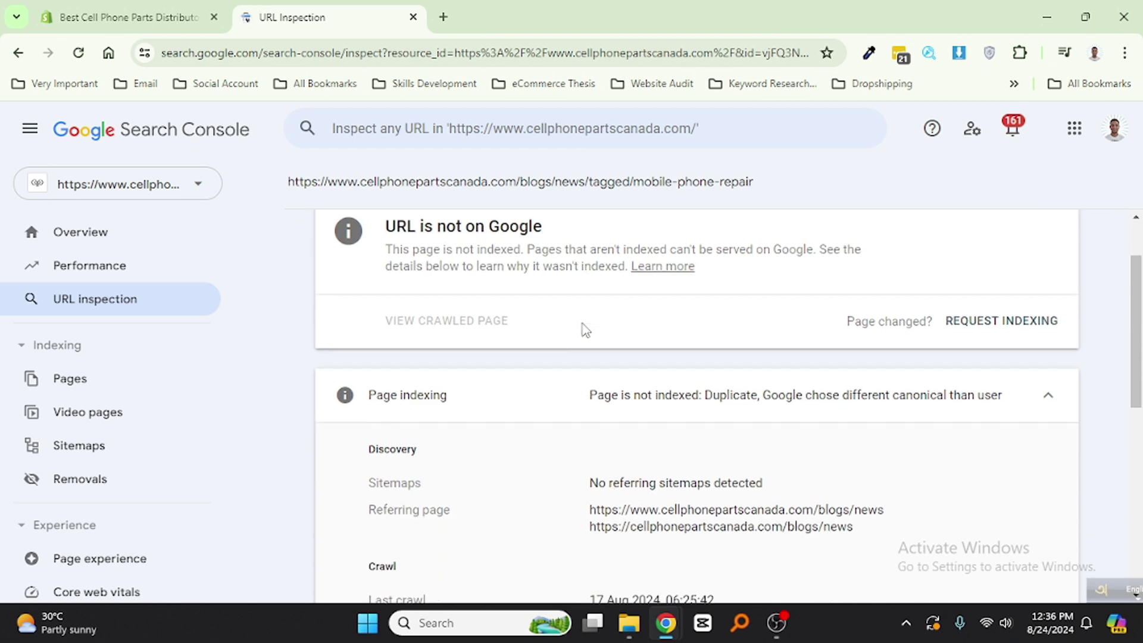
scroll(582, 331, down, 1)
scroll(582, 330, down, 1)
scroll(582, 331, down, 2)
scroll(585, 329, down, 1)
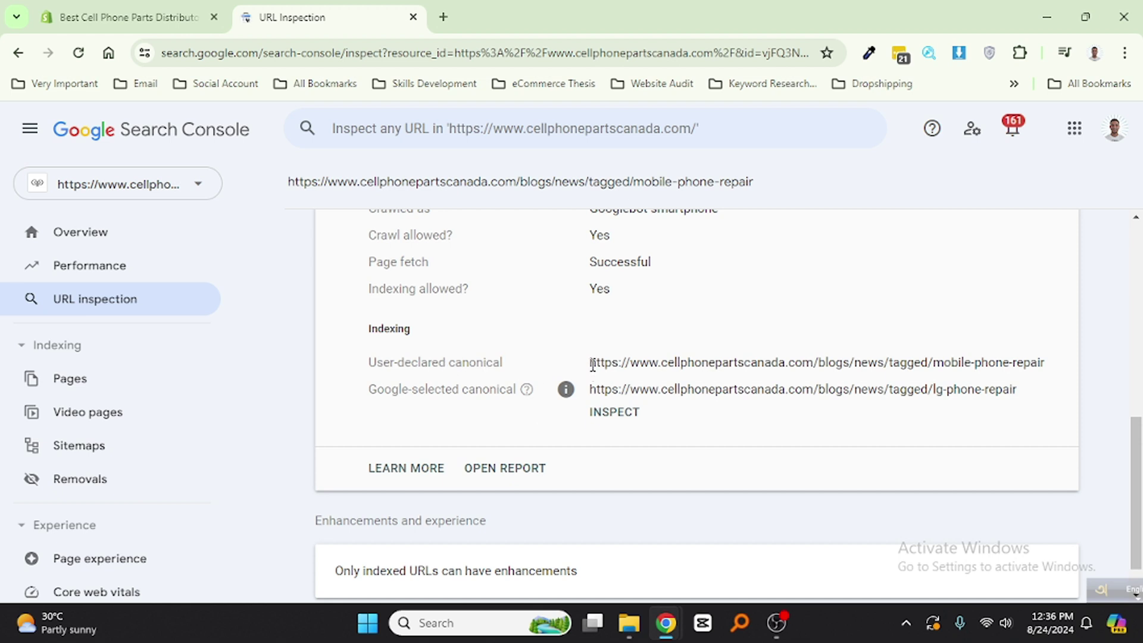
Step: Open the user-declared mobile-phone-repair and Google-selected lg-phone-repair canonical pages in new tabs
drag(589, 362, 1044, 367)
right_click(1043, 366)
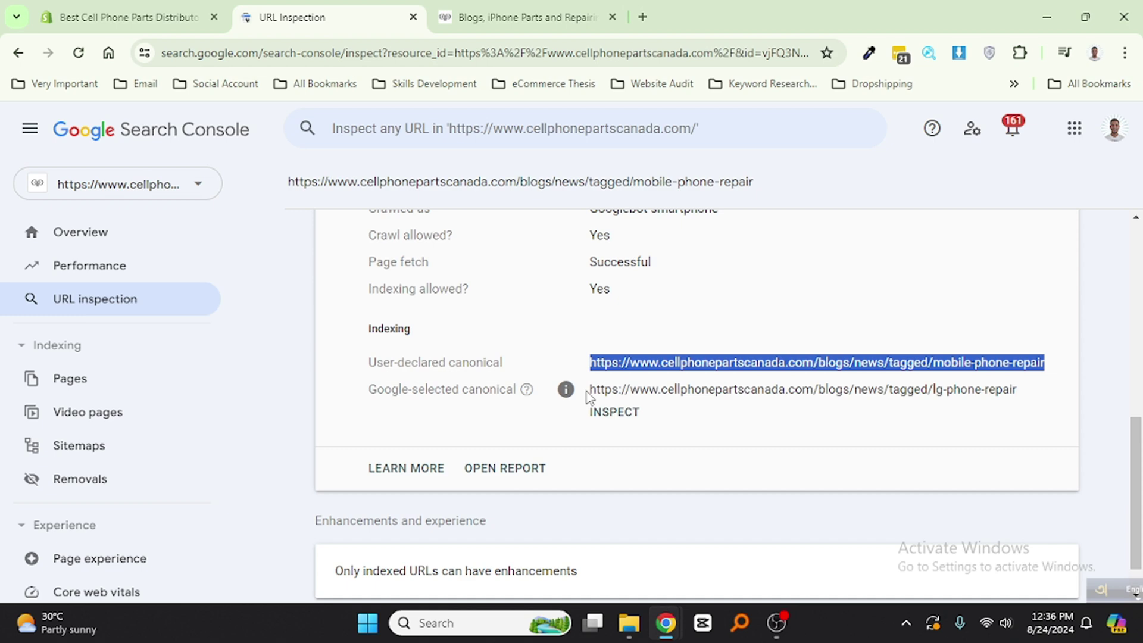
drag(591, 390, 1018, 391)
right_click(998, 391)
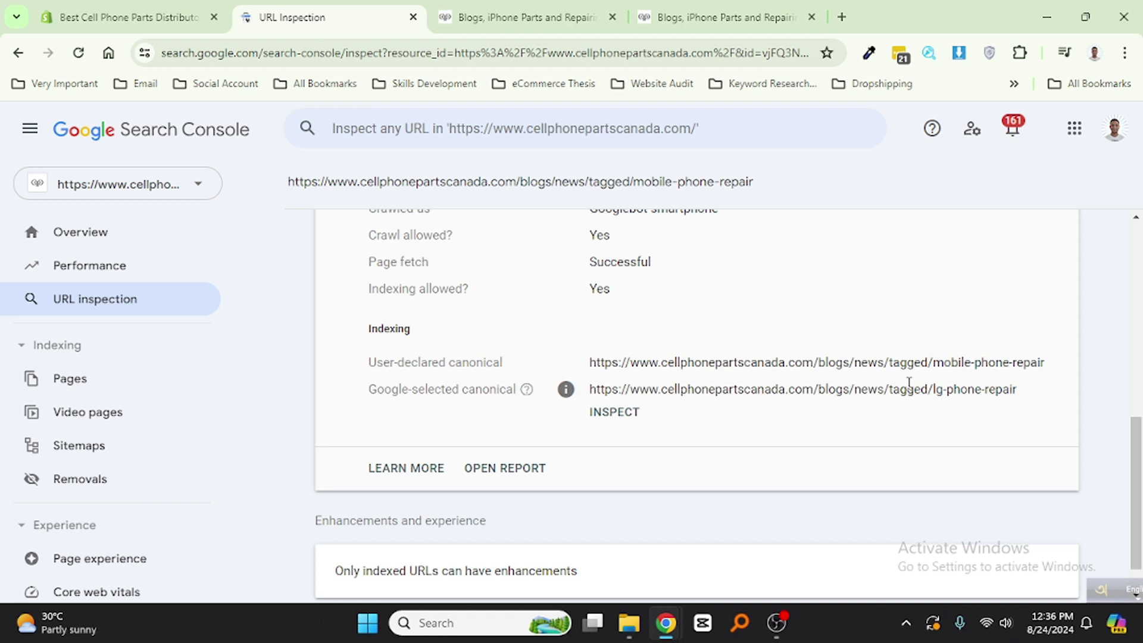
Step: In the inspection results, highlight the lg-phone-repair path and the declared canonical's shared tagged-blog part
click(931, 412)
drag(1018, 396, 592, 362)
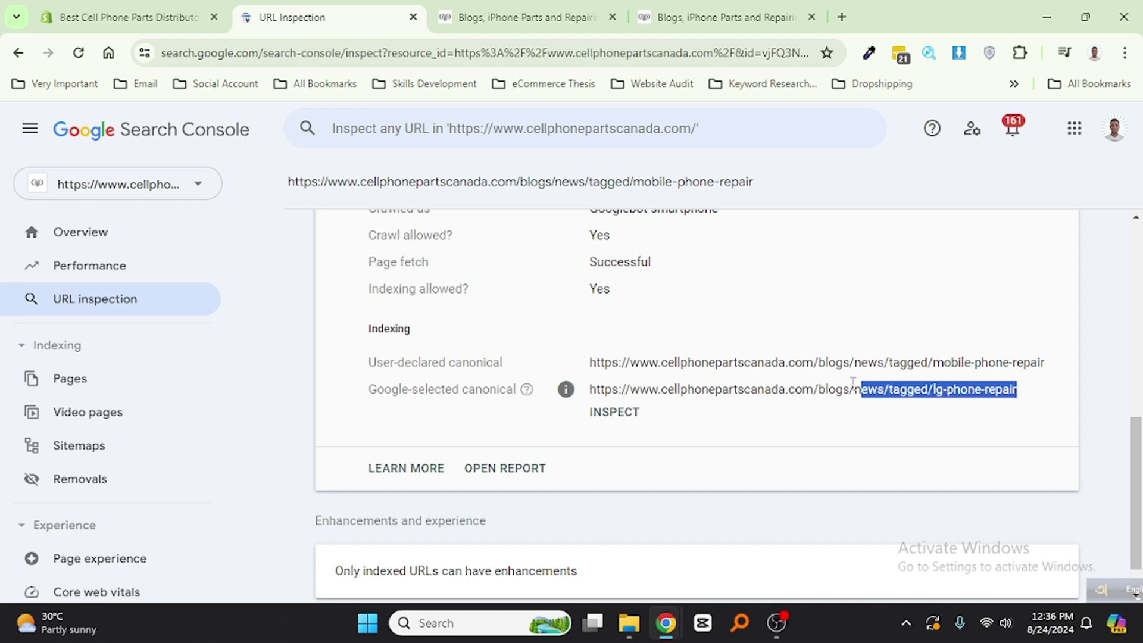
click(653, 380)
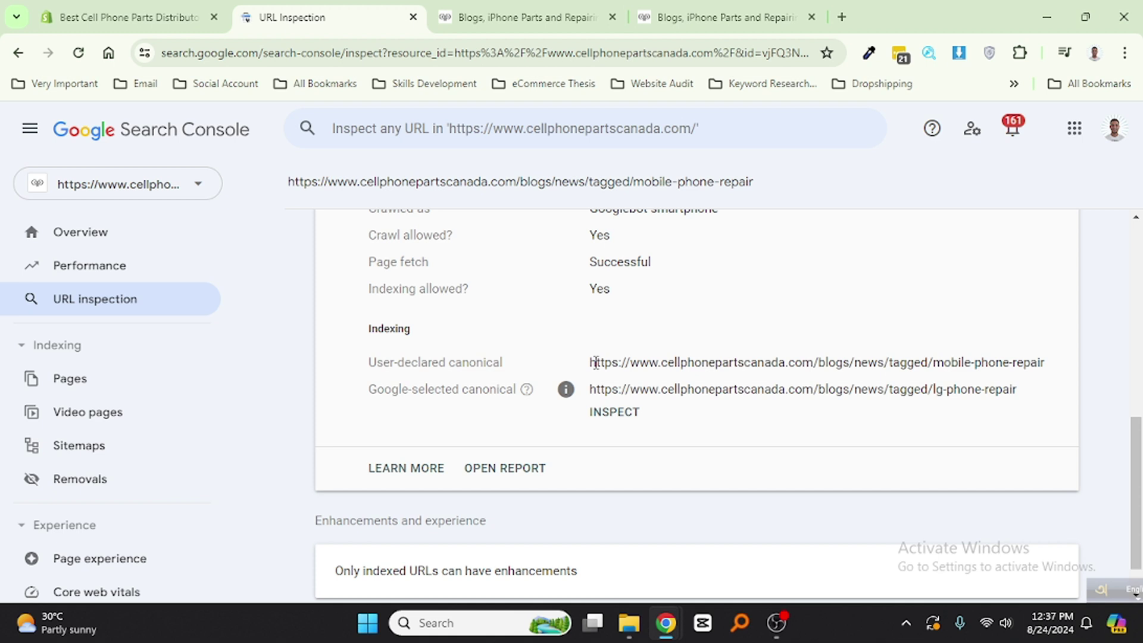
drag(591, 362, 929, 377)
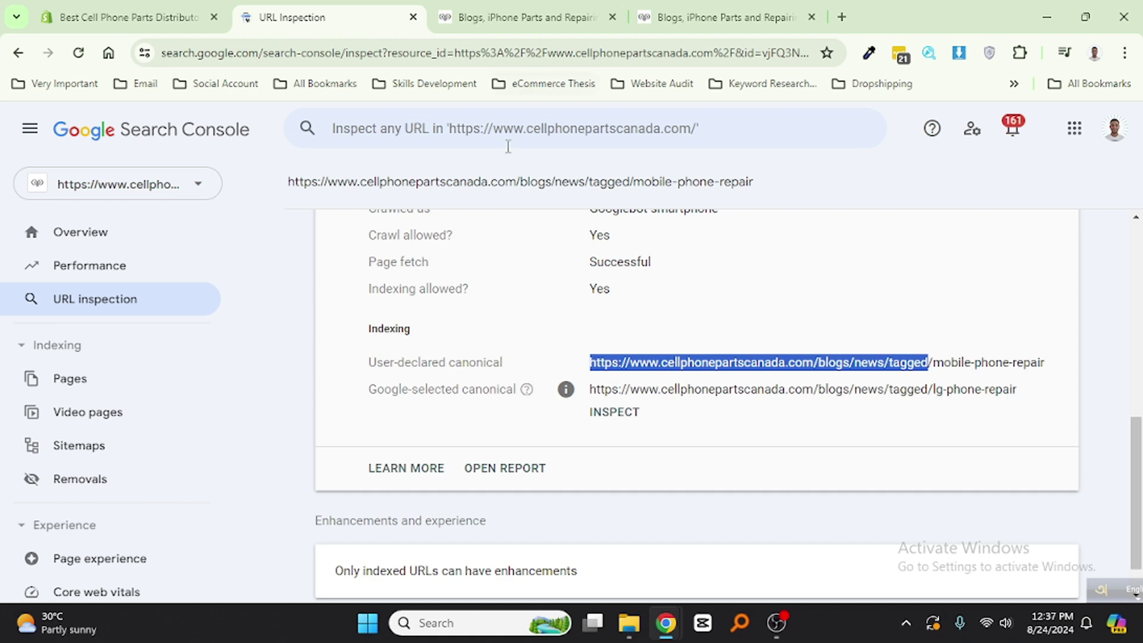
Step: Flip between the lg-phone-repair and mobile-phone-repair tag pages to compare their identical content
click(524, 18)
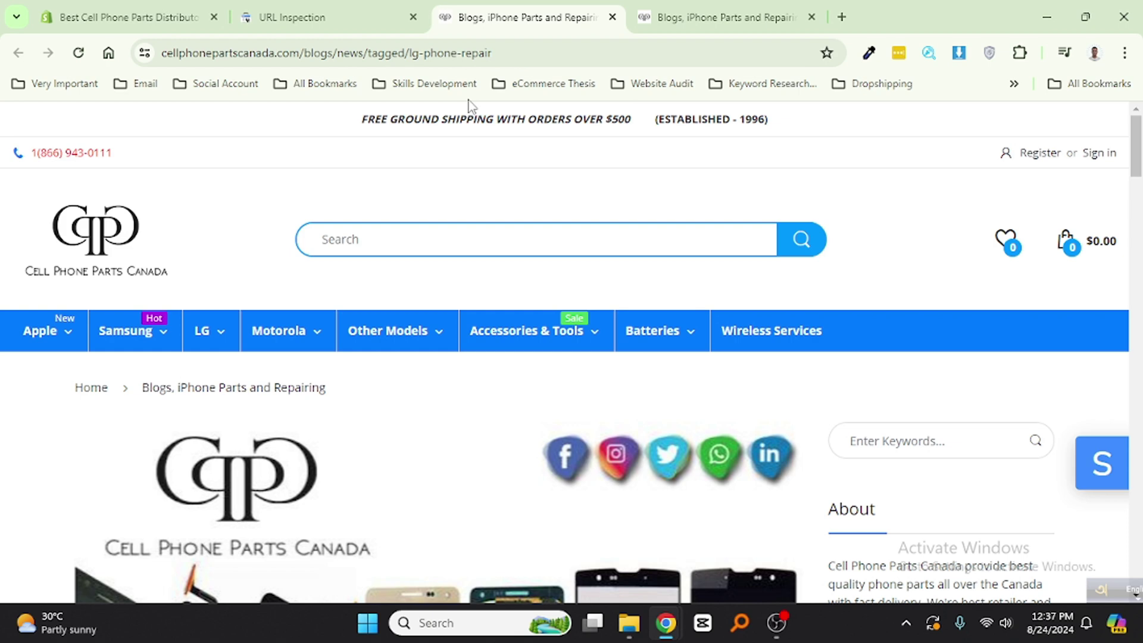
click(715, 17)
click(582, 18)
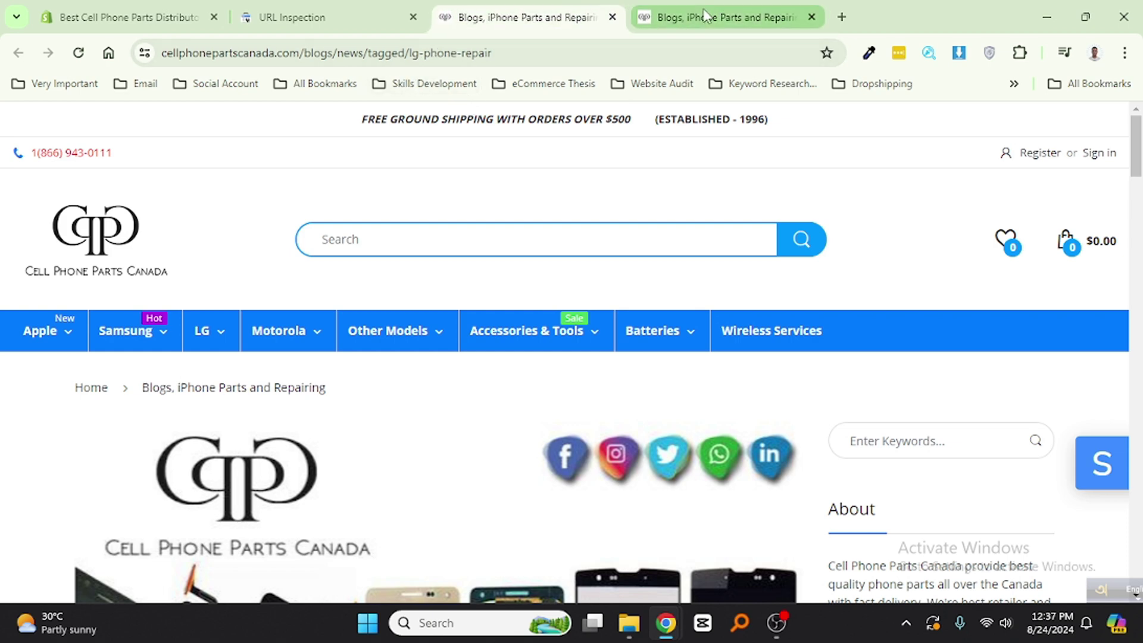
click(648, 18)
click(538, 17)
click(705, 18)
click(554, 25)
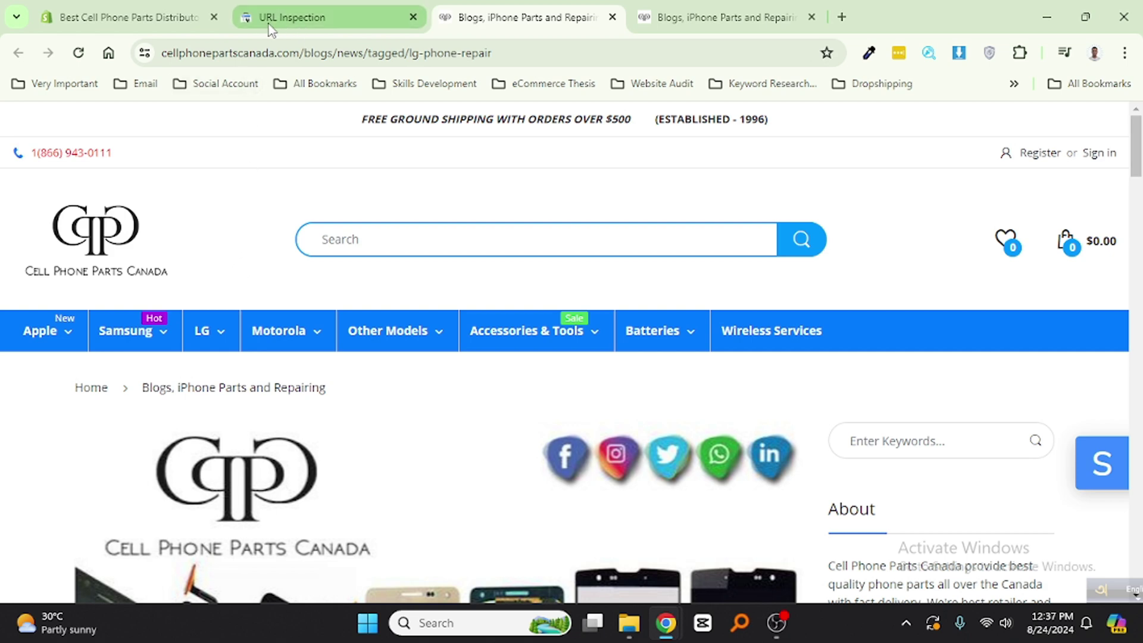
Step: In Shopify admin, open Online Store > Navigation > URL redirects and create a new redirect
click(163, 19)
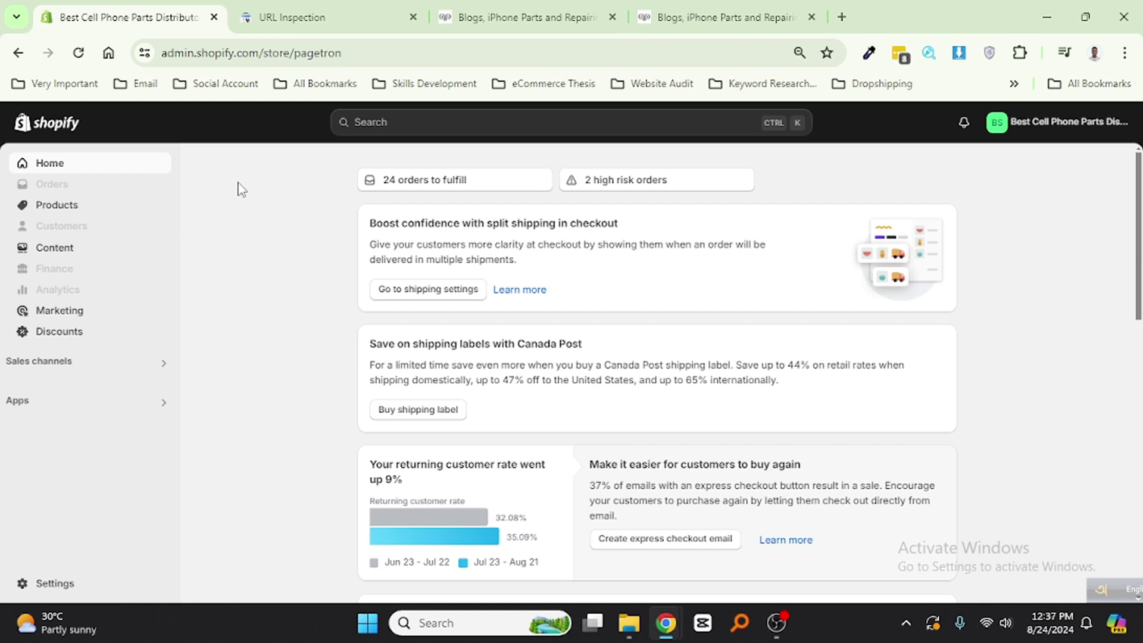
click(89, 366)
click(402, 191)
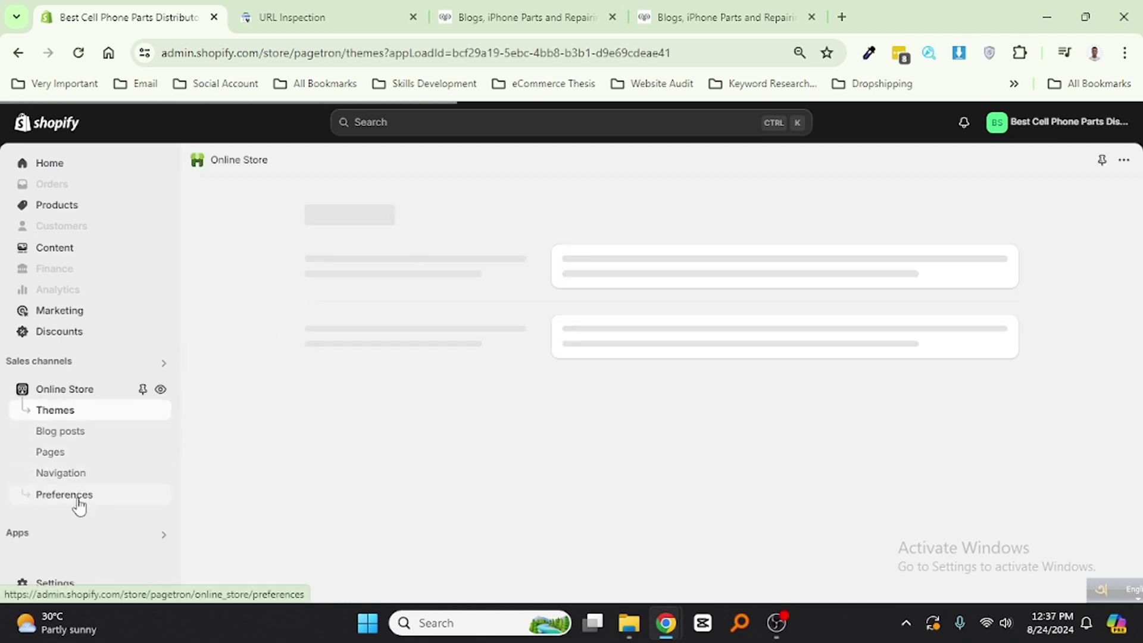
click(85, 477)
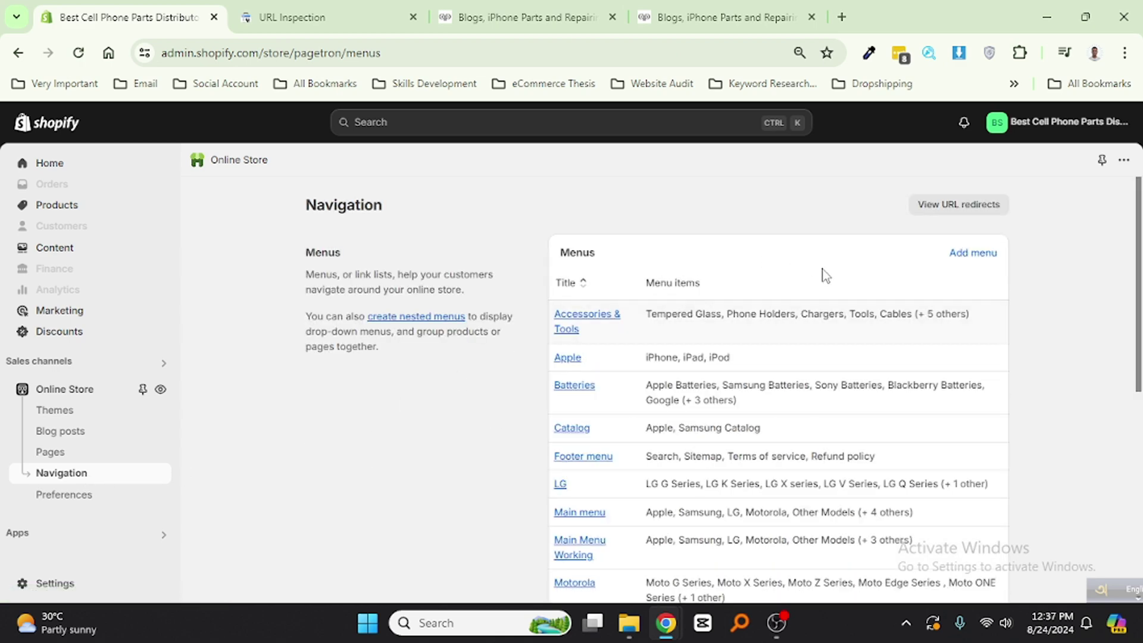
click(993, 212)
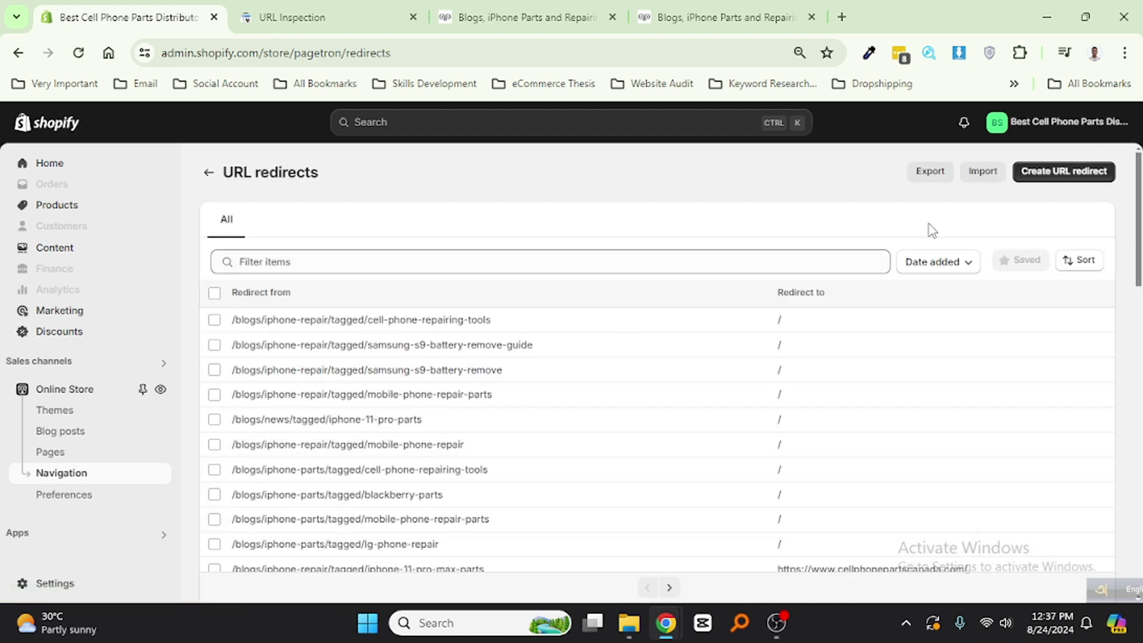
click(1084, 179)
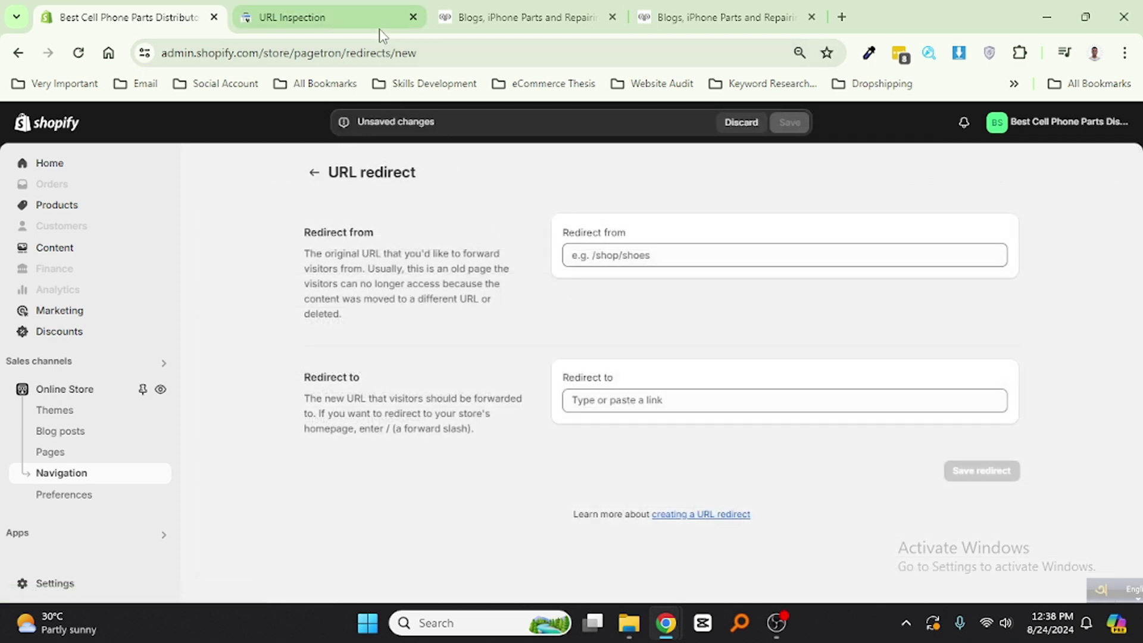
Step: Copy the mobile-phone-repair user-declared canonical URL from the inspection results
click(323, 22)
click(840, 358)
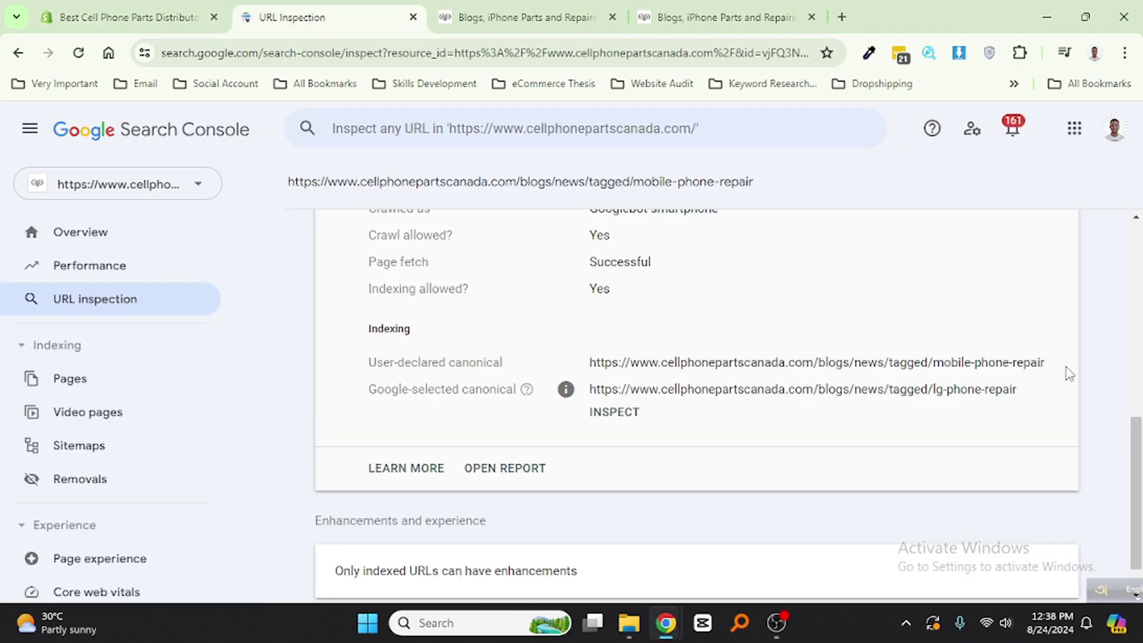
drag(1052, 364, 597, 368)
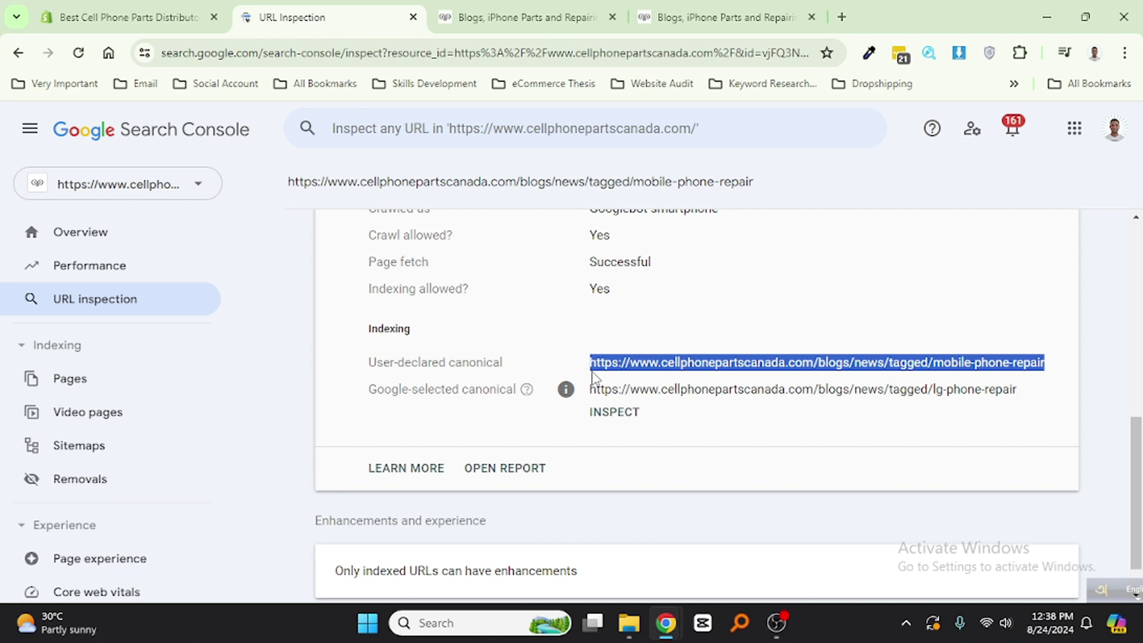
right_click(620, 362)
click(663, 125)
click(128, 20)
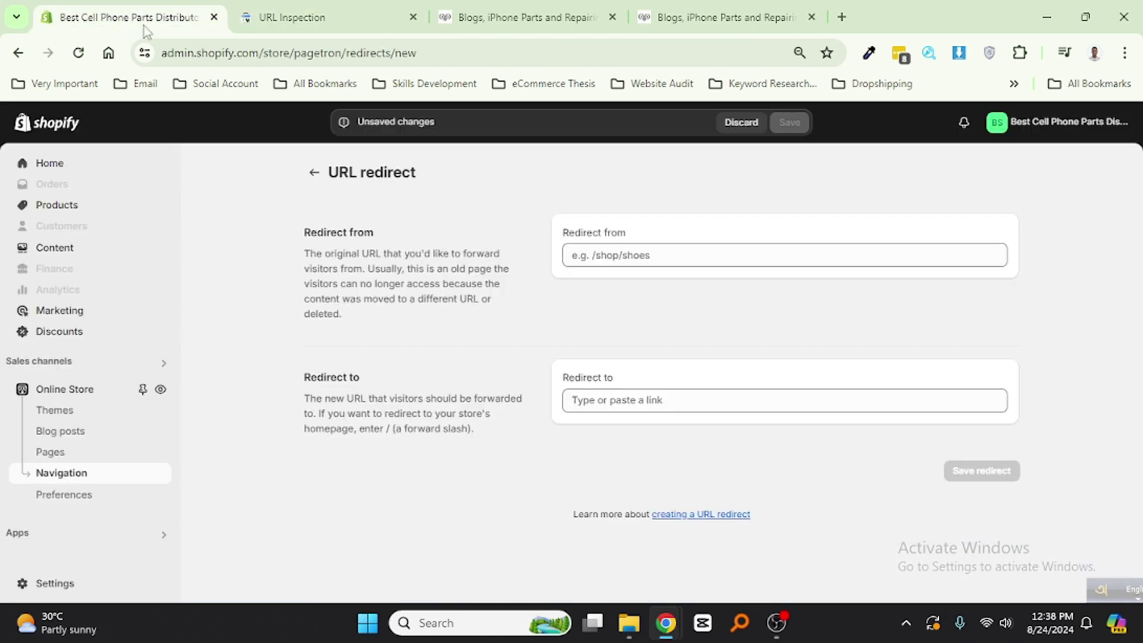
Step: Paste the mobile-phone-repair URL into the Redirect from field
click(598, 254)
right_click(602, 258)
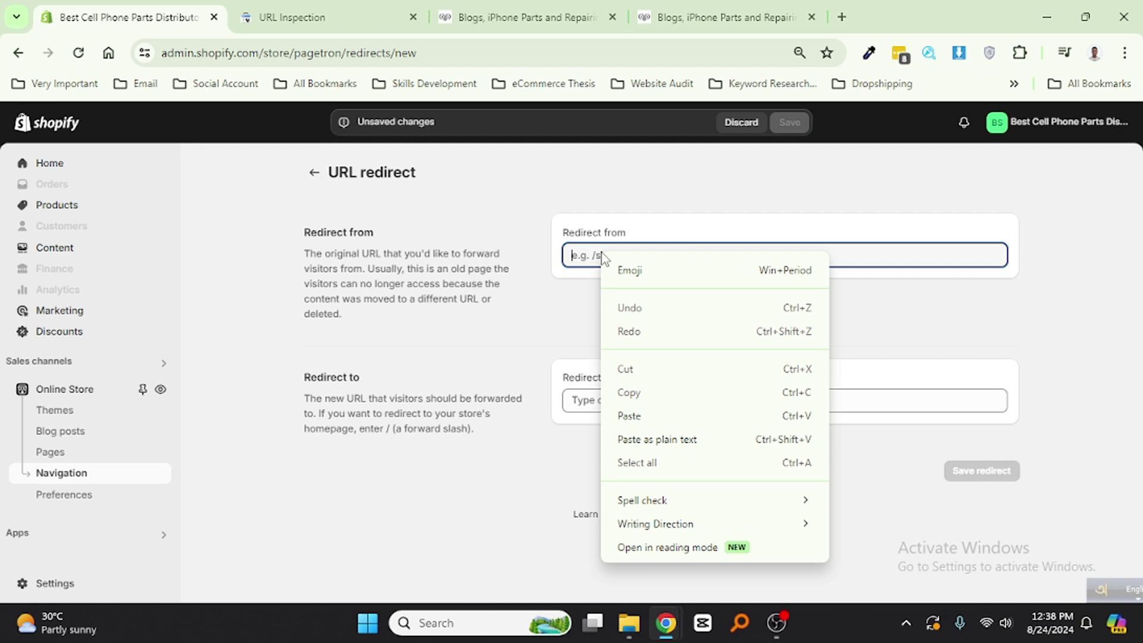
click(635, 416)
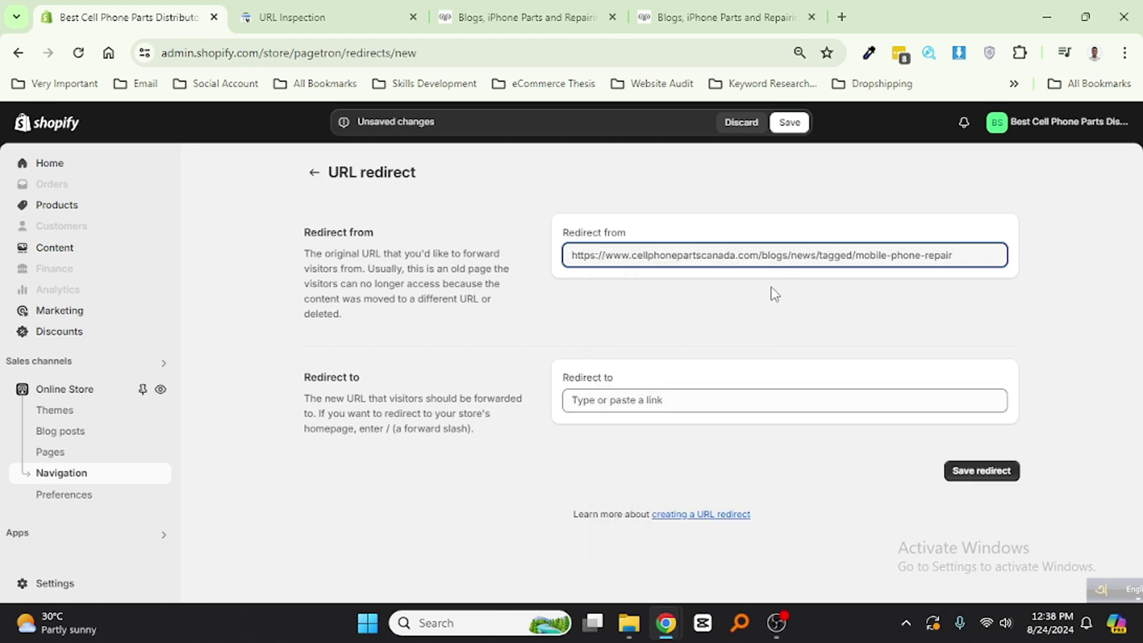
Step: Copy the Google-selected lg-phone-repair canonical URL for the Redirect to field
click(322, 25)
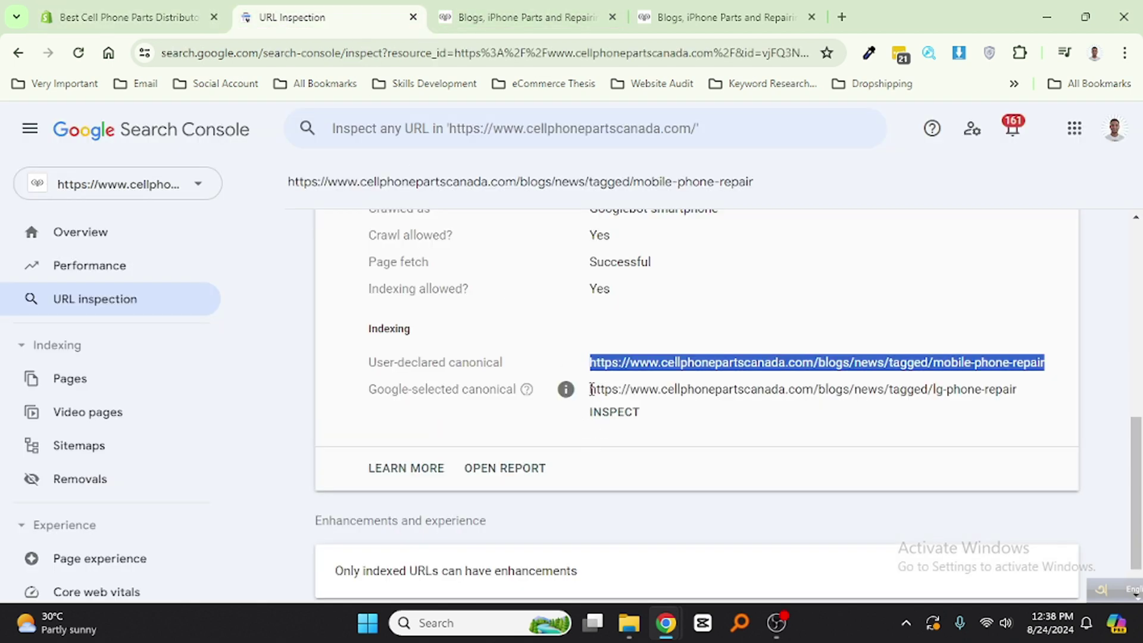
drag(590, 389, 1024, 396)
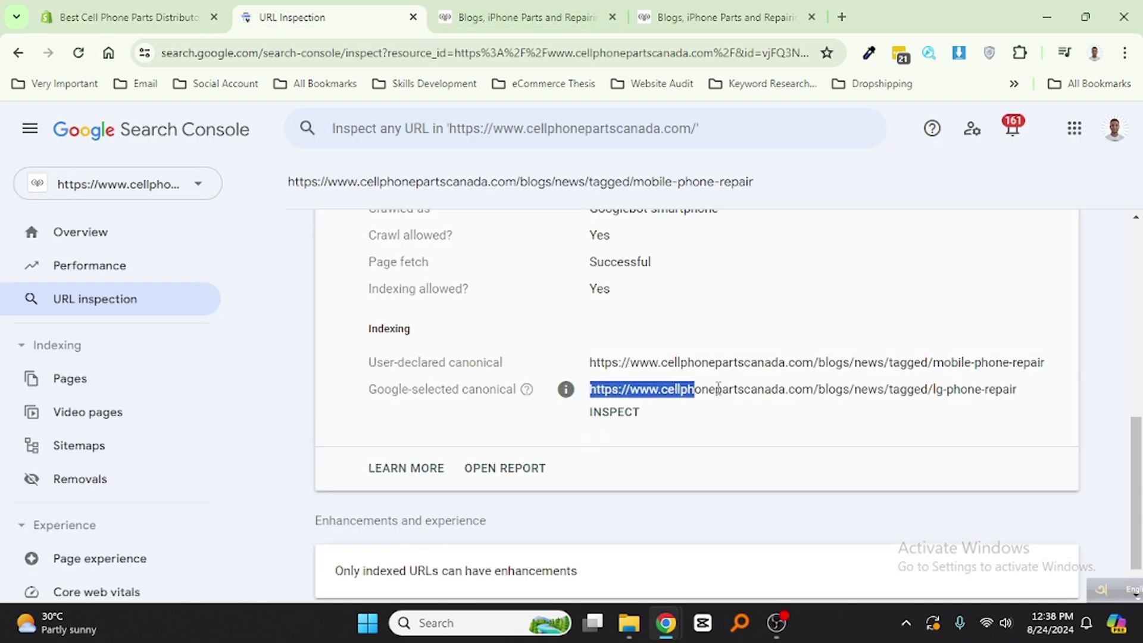
right_click(1016, 389)
click(670, 154)
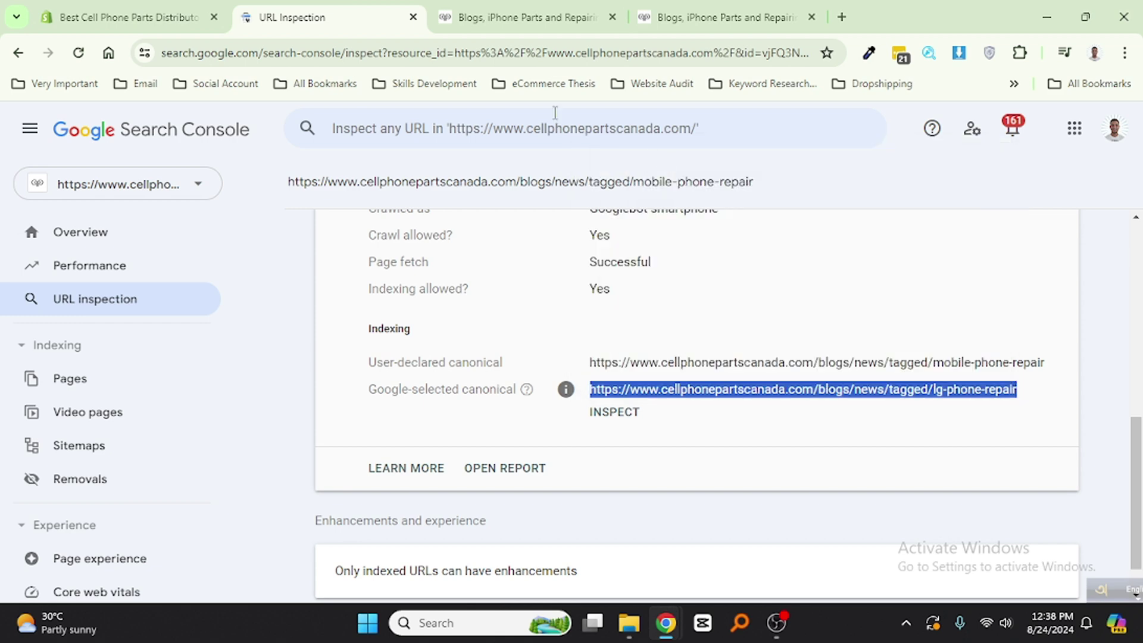
click(116, 20)
click(603, 401)
Step: Paste the lg-phone-repair URL into Redirect to and re-paste the mobile-phone-repair source
key(ctrl+v)
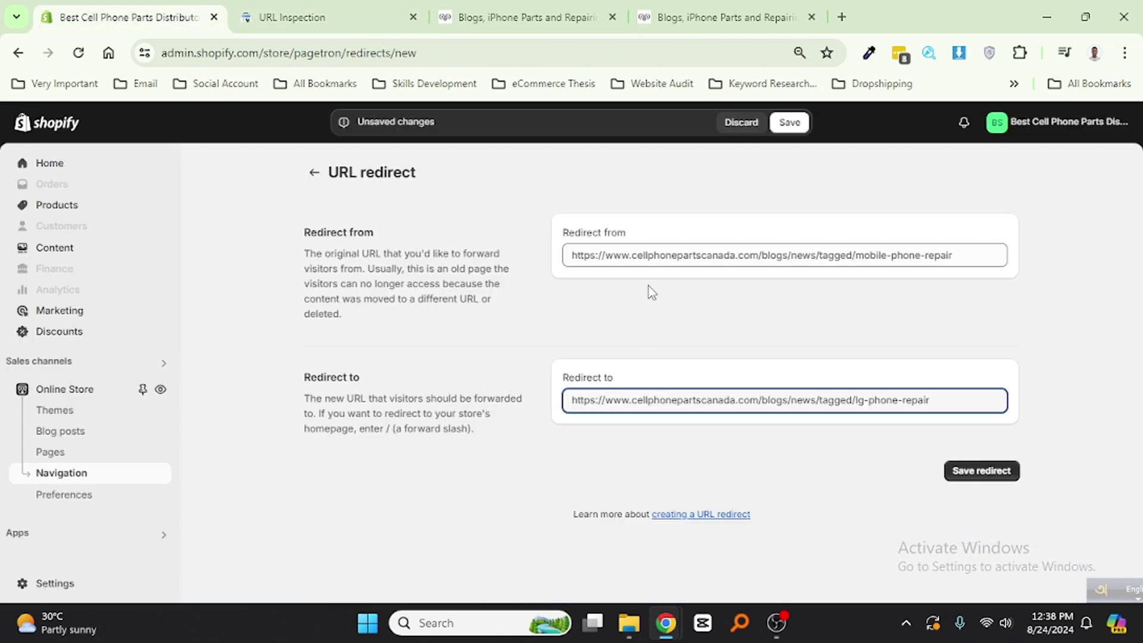
click(645, 255)
key(ctrl+a)
key(BackSpace)
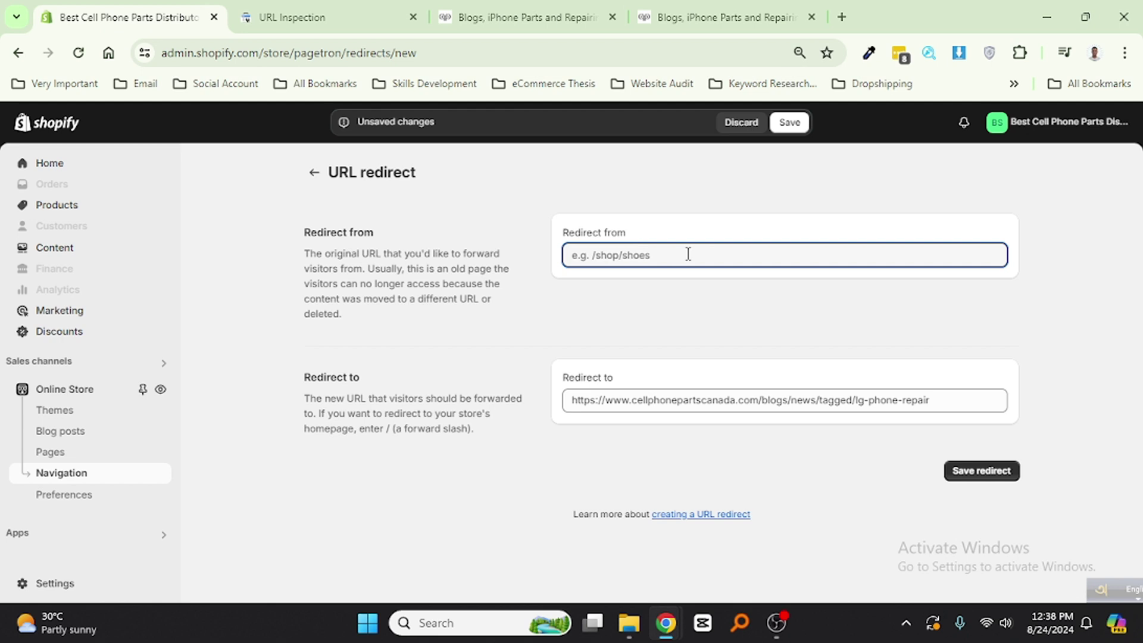
key(ctrl+v)
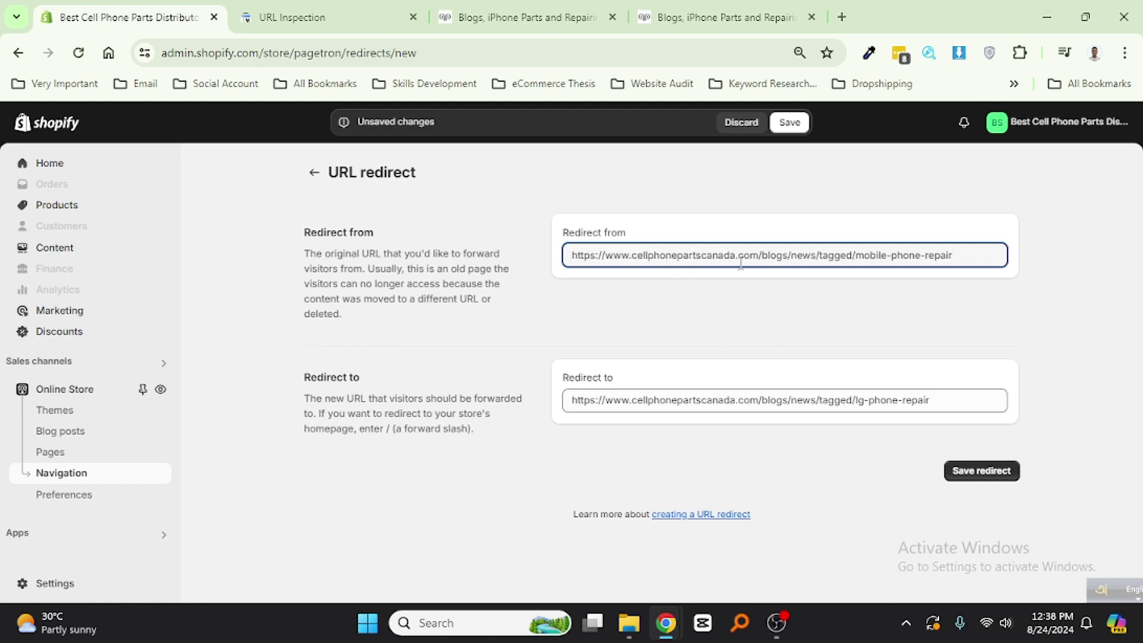
drag(759, 256, 573, 257)
key(BackSpace)
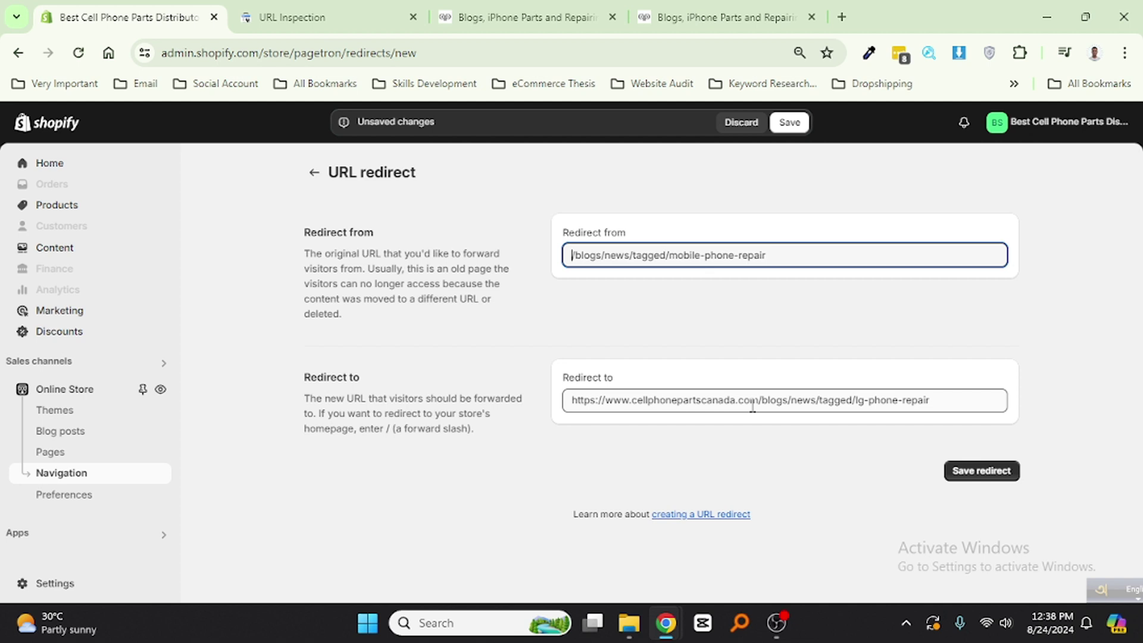
drag(760, 402, 556, 407)
key(BackSpace)
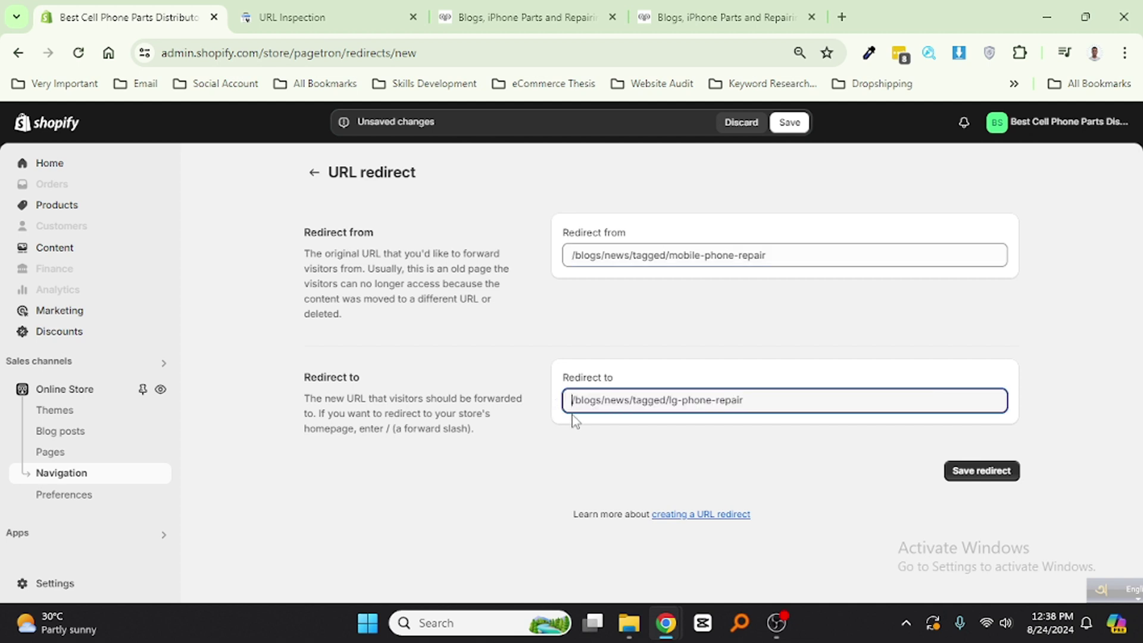
click(581, 441)
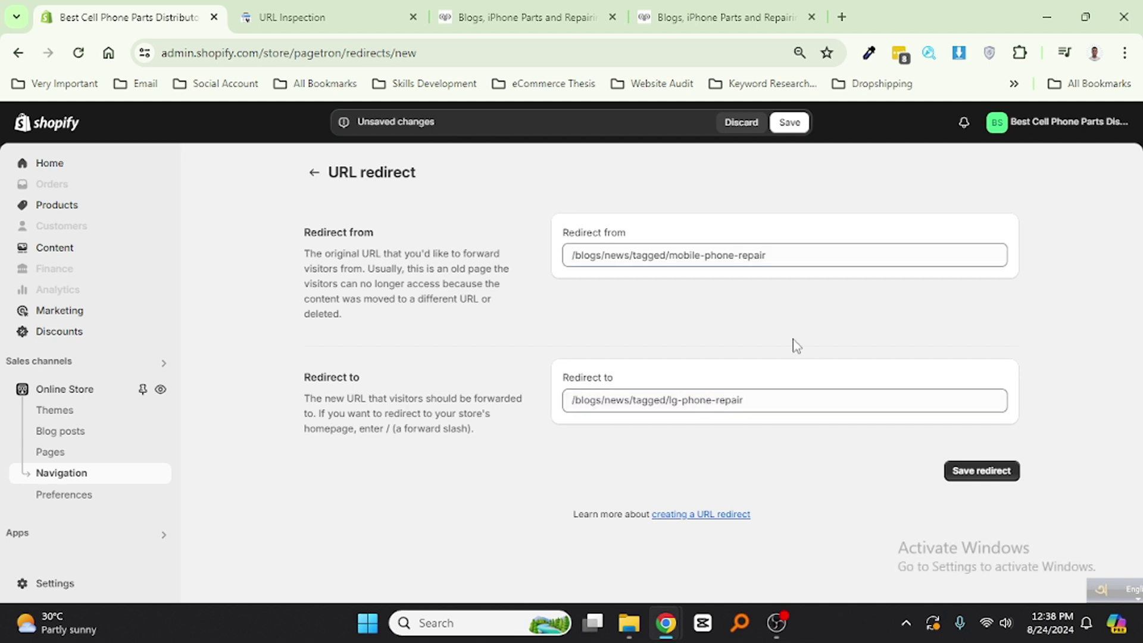
click(988, 479)
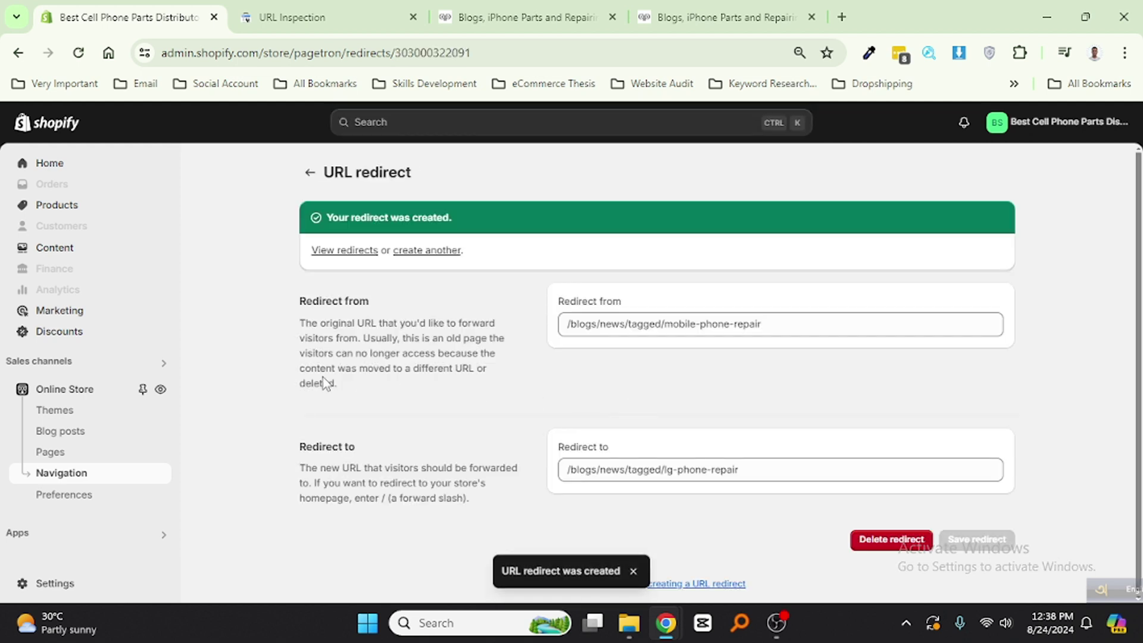
Step: Go to Page indexing, open the duplicate-canonical issue's validation details, and show the four failed URLs
click(346, 11)
scroll(553, 465, down, 1)
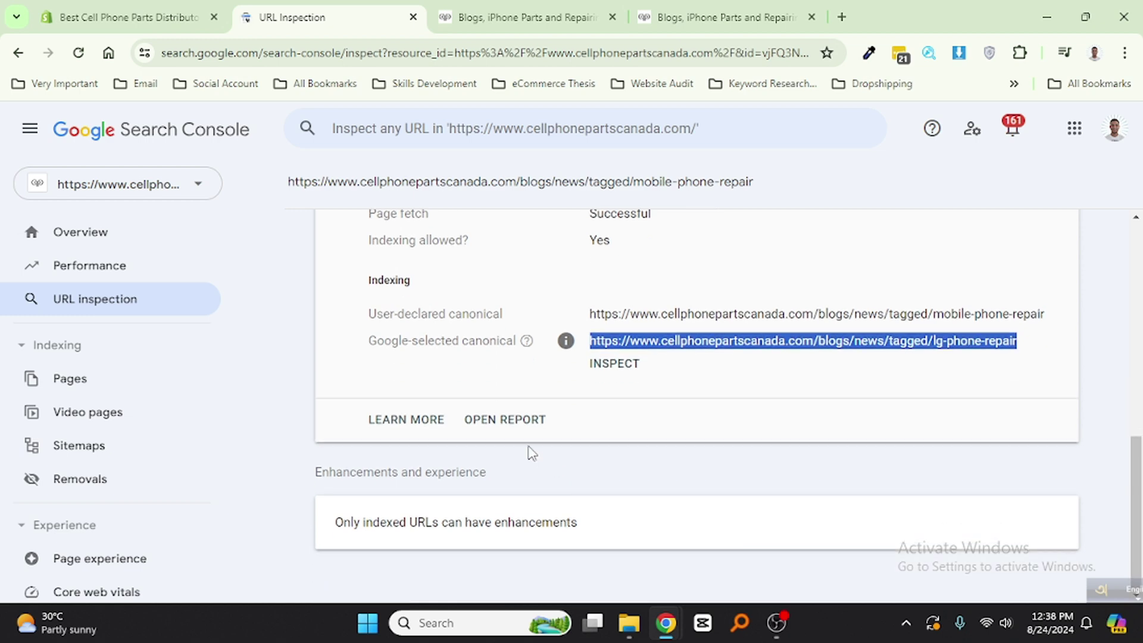
click(95, 380)
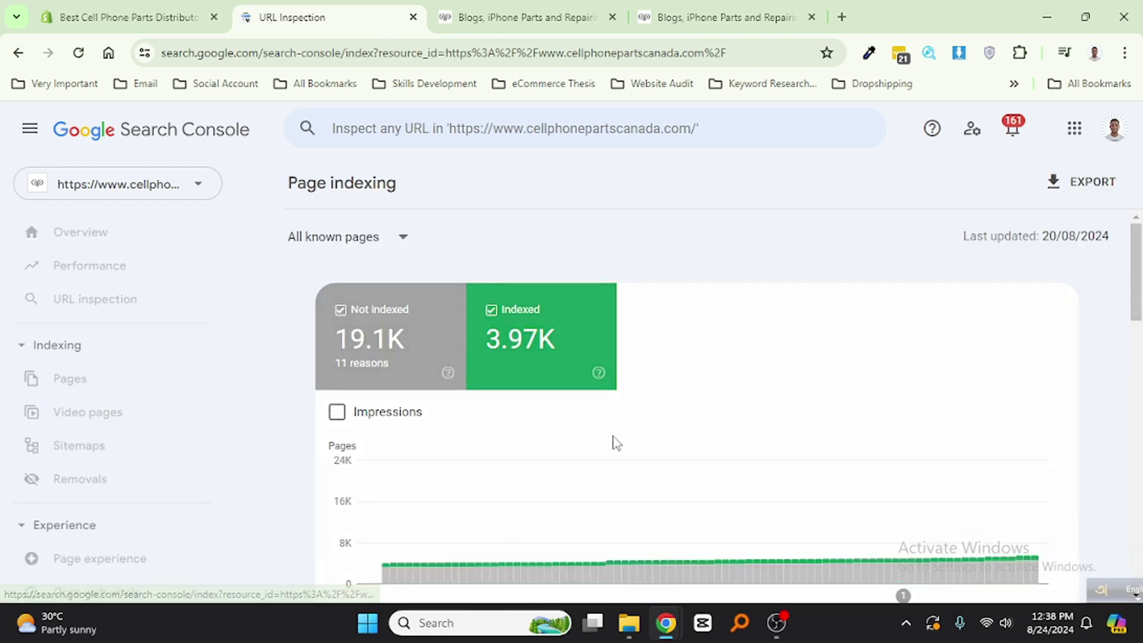
scroll(632, 446, down, 5)
scroll(605, 452, down, 4)
scroll(444, 408, down, 4)
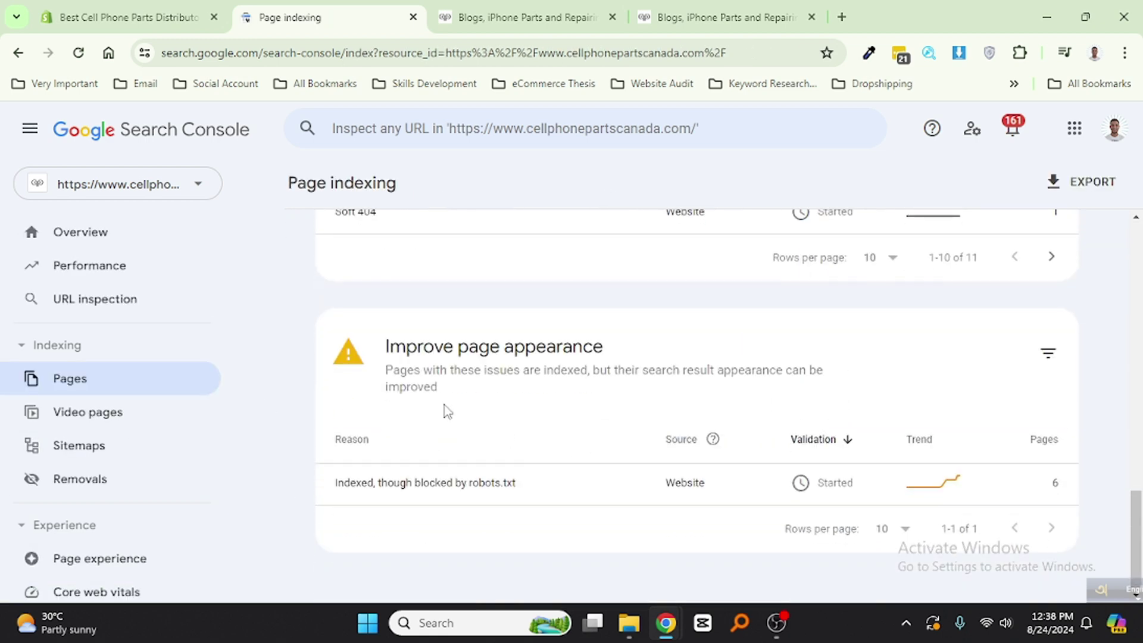
scroll(476, 452, up, 3)
click(403, 423)
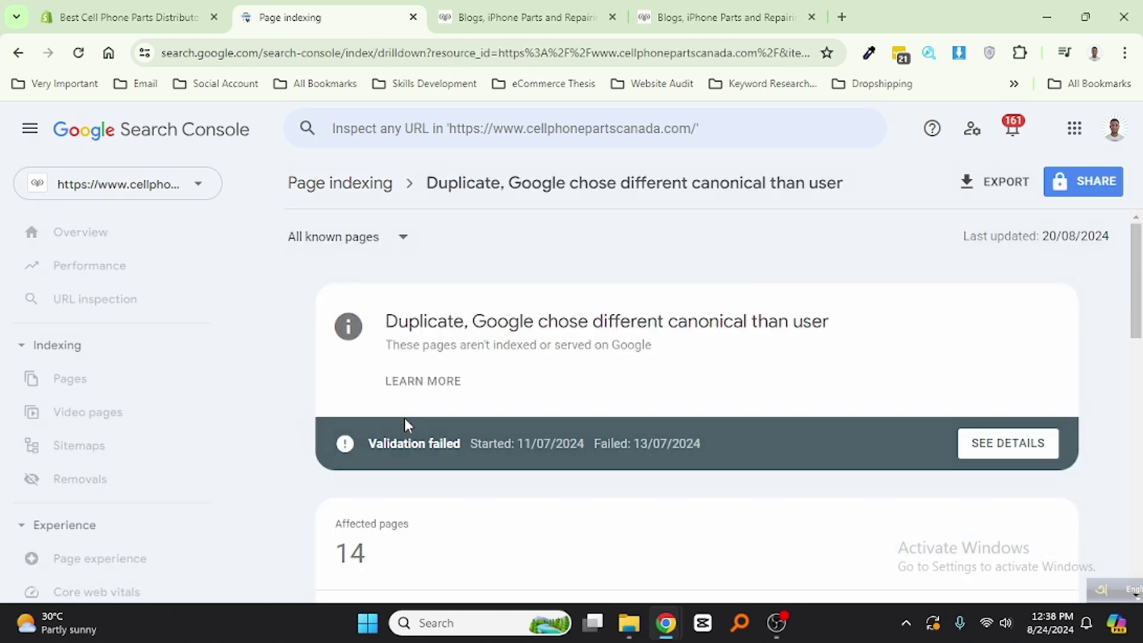
scroll(688, 470, down, 2)
scroll(687, 471, down, 2)
click(983, 276)
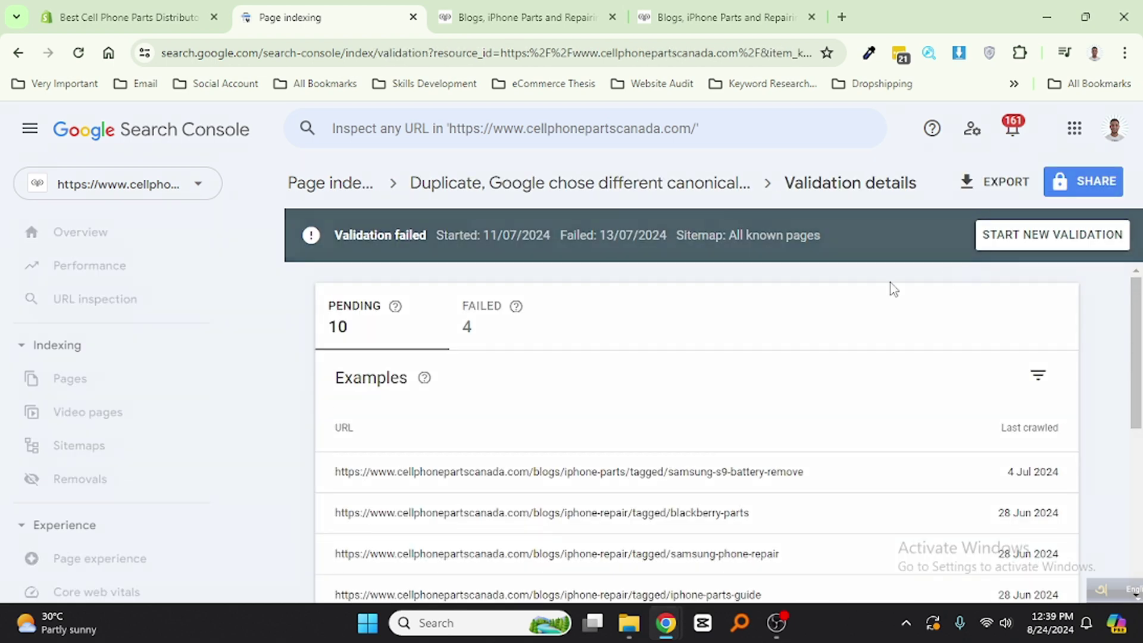
scroll(523, 396, down, 2)
scroll(778, 457, down, 2)
scroll(472, 382, up, 3)
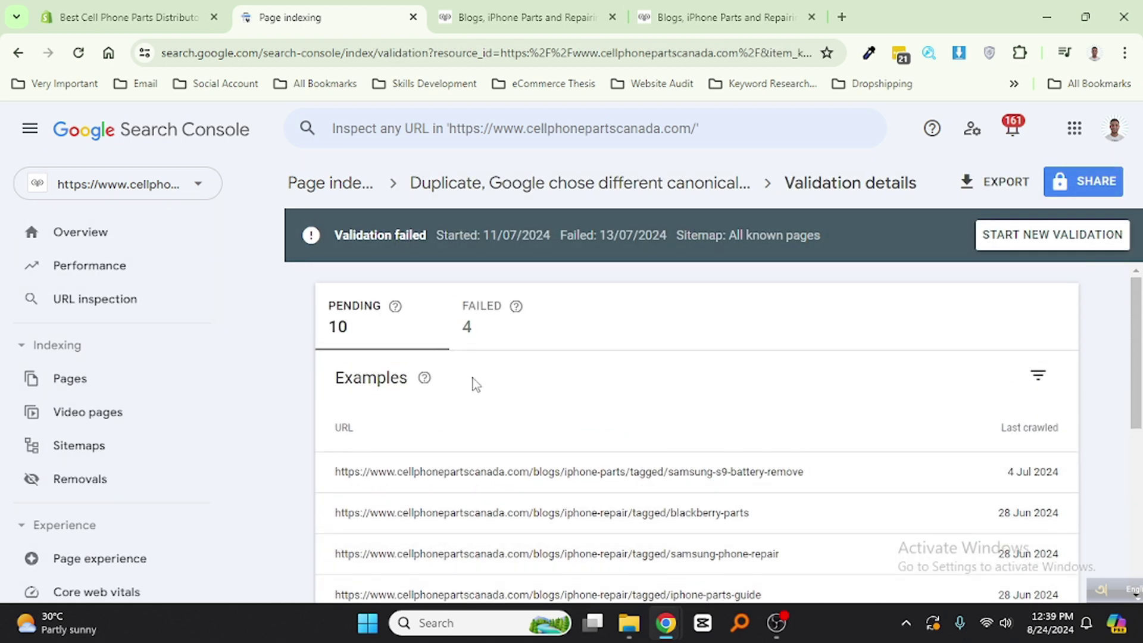
click(464, 320)
scroll(684, 434, down, 1)
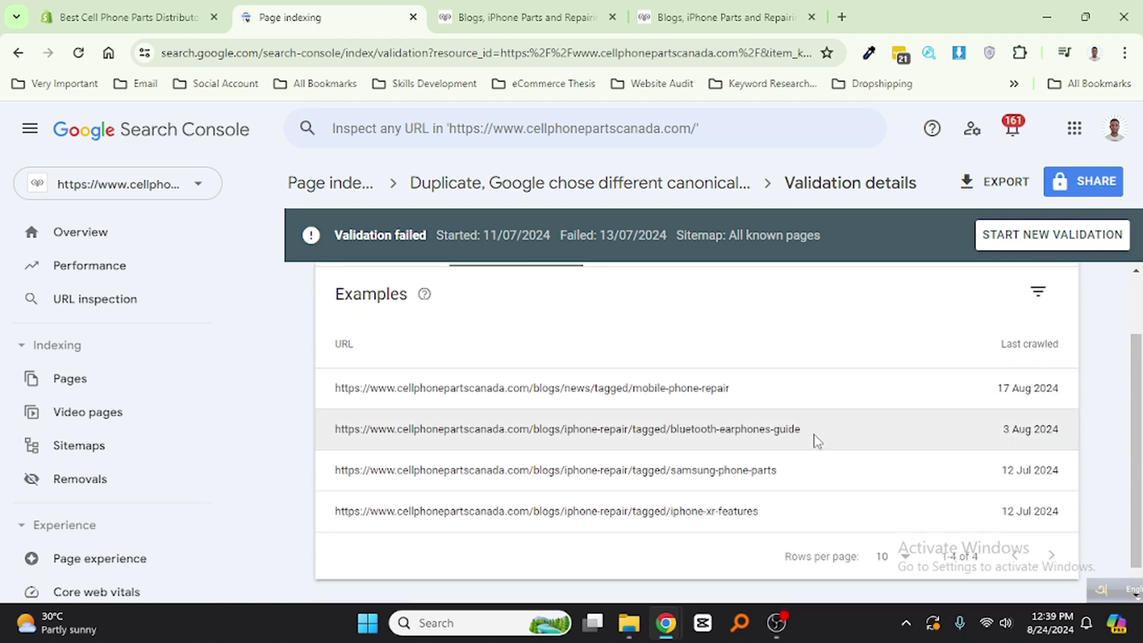
drag(814, 431, 335, 437)
key(ctrl+c)
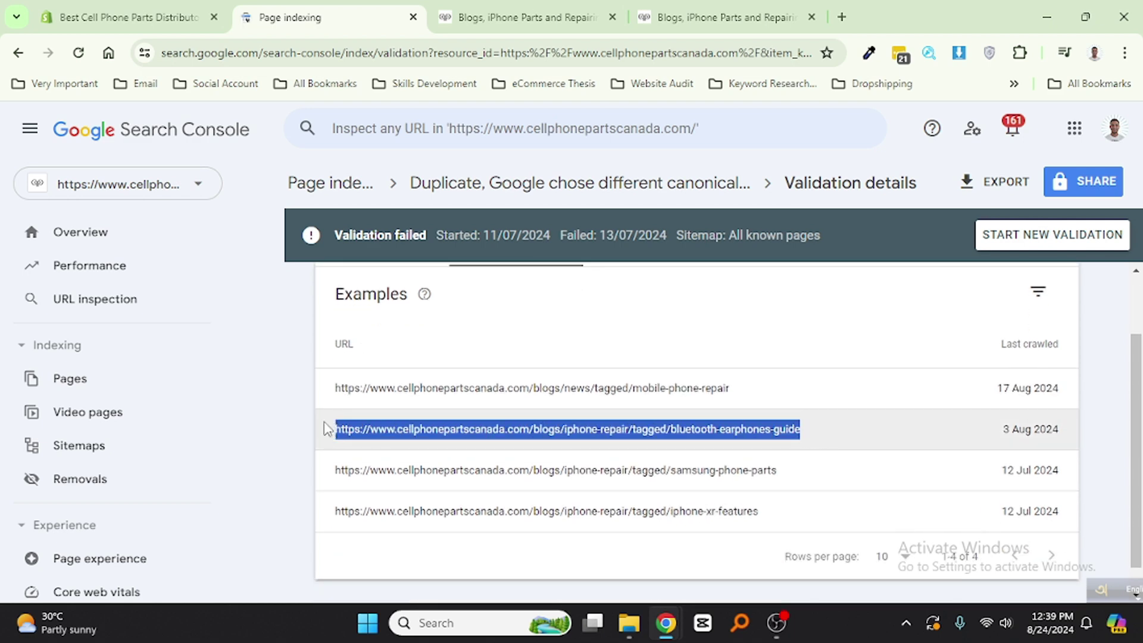
Step: In a new Search Console tab, inspect the bluetooth-earphones-guide tag URL
middle_click(104, 127)
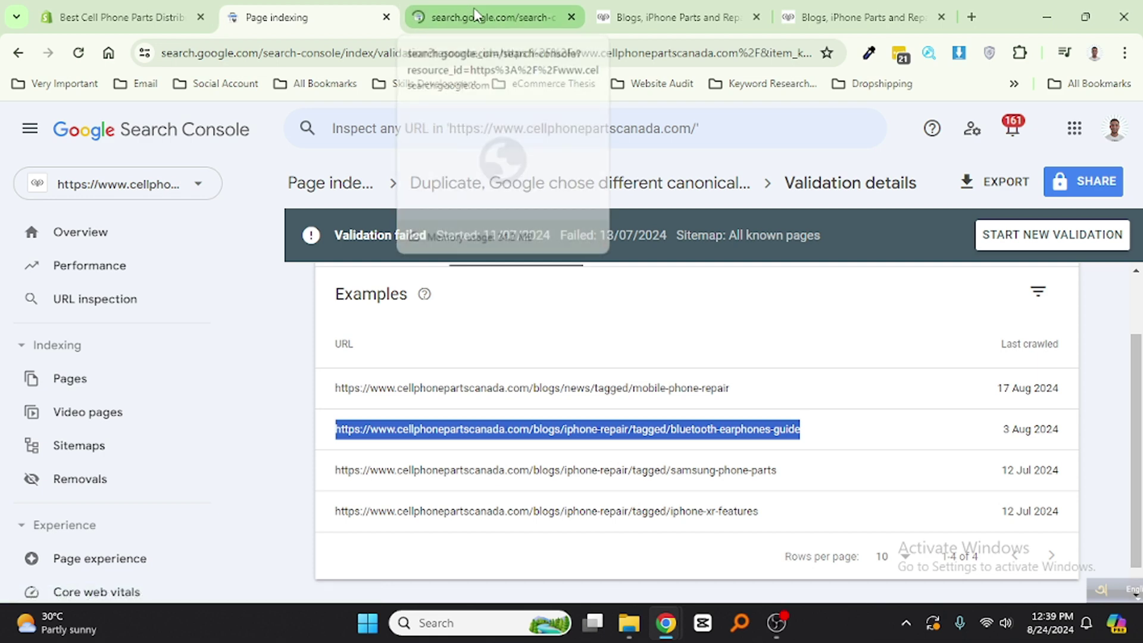
click(476, 15)
click(100, 298)
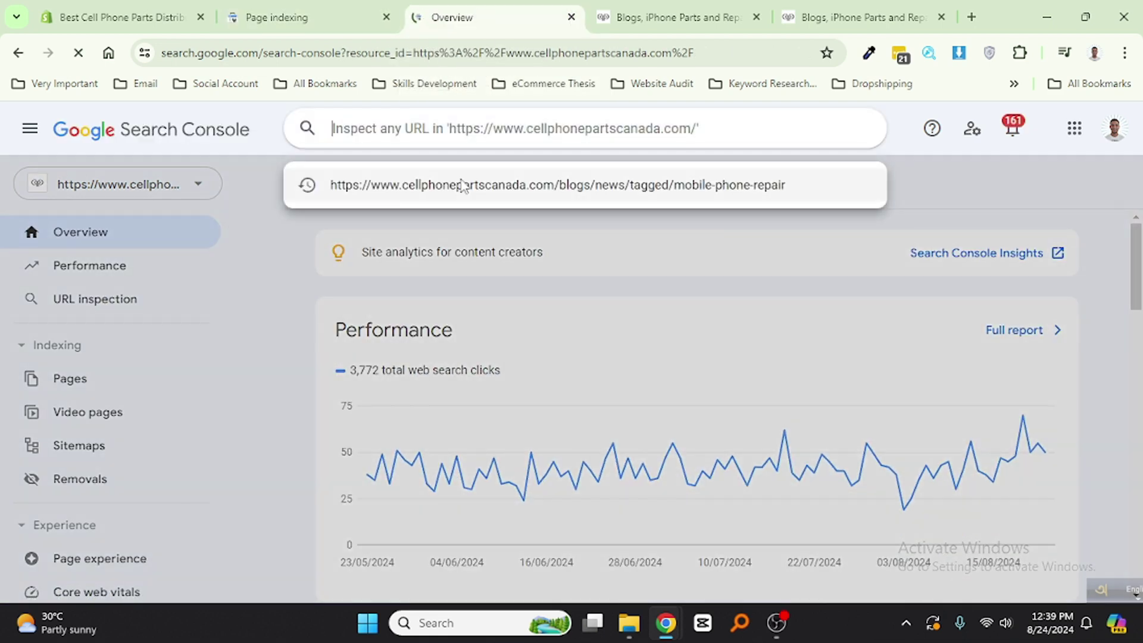
key(ctrl+v)
key(Return)
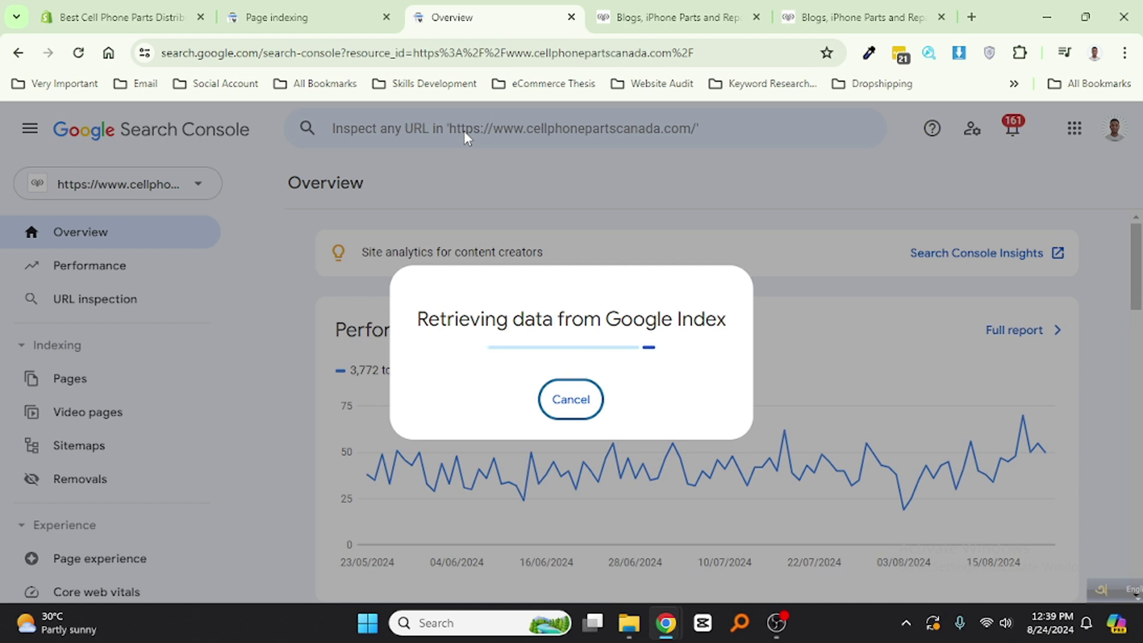
scroll(863, 374, down, 2)
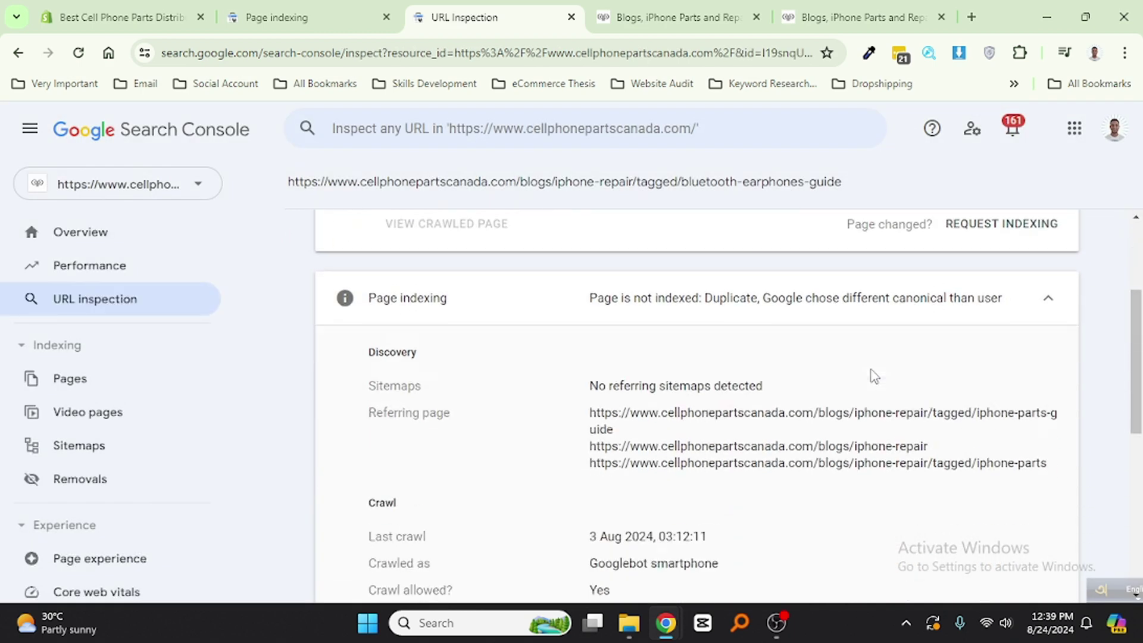
scroll(811, 385, down, 2)
scroll(750, 416, down, 2)
Step: Copy its user-declared canonical into Shopify's Redirect from and remove the domain
drag(661, 415, 591, 399)
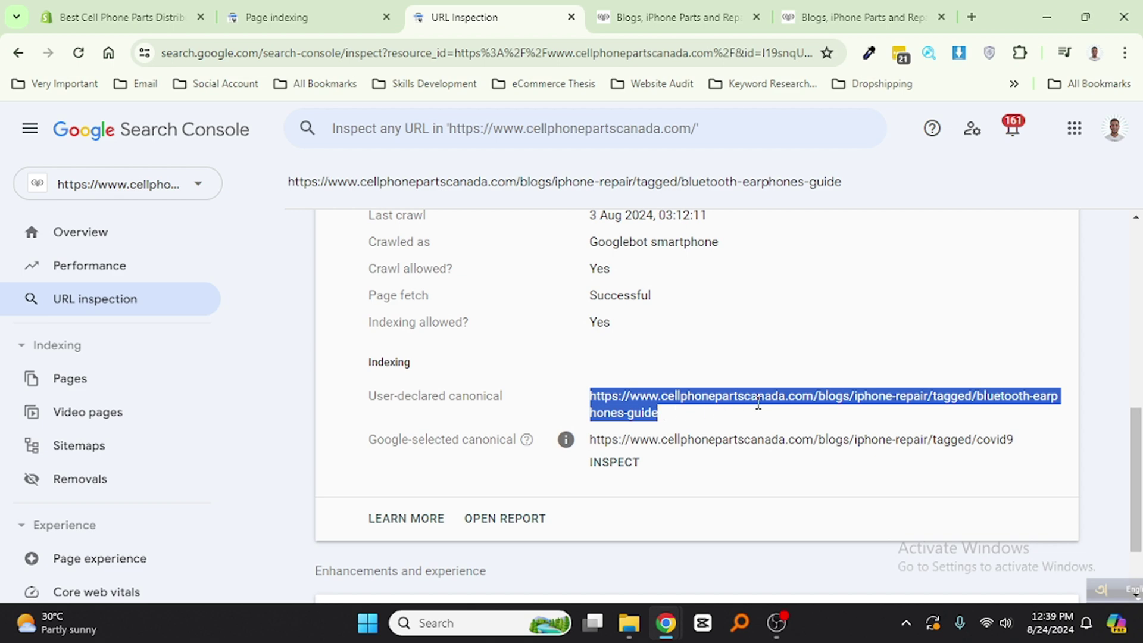
right_click(775, 395)
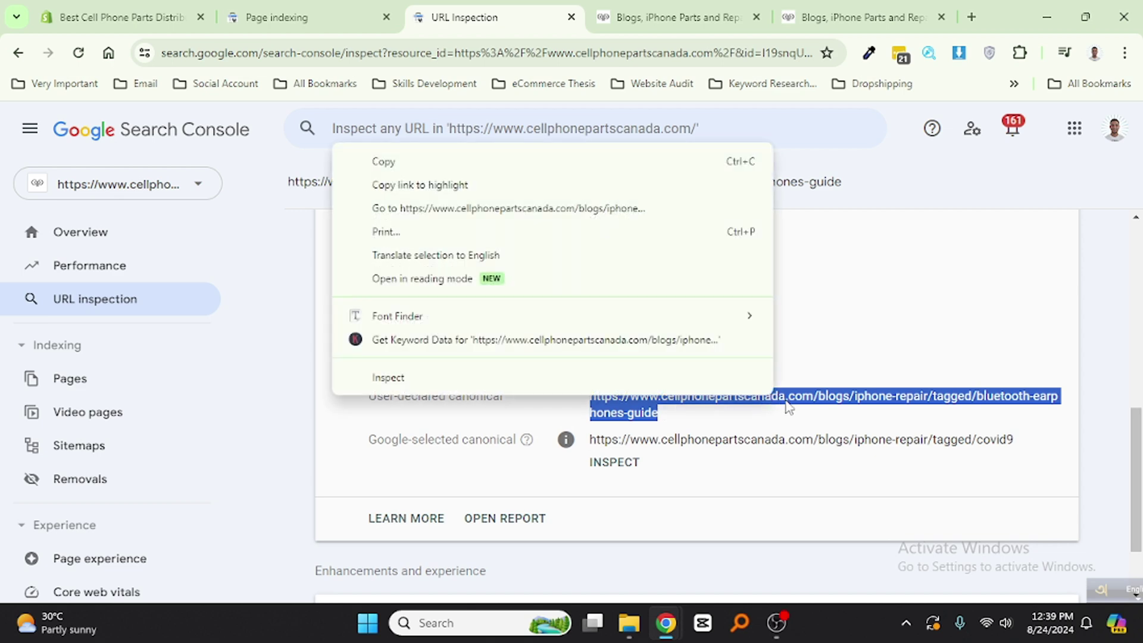
click(433, 161)
click(120, 17)
click(598, 330)
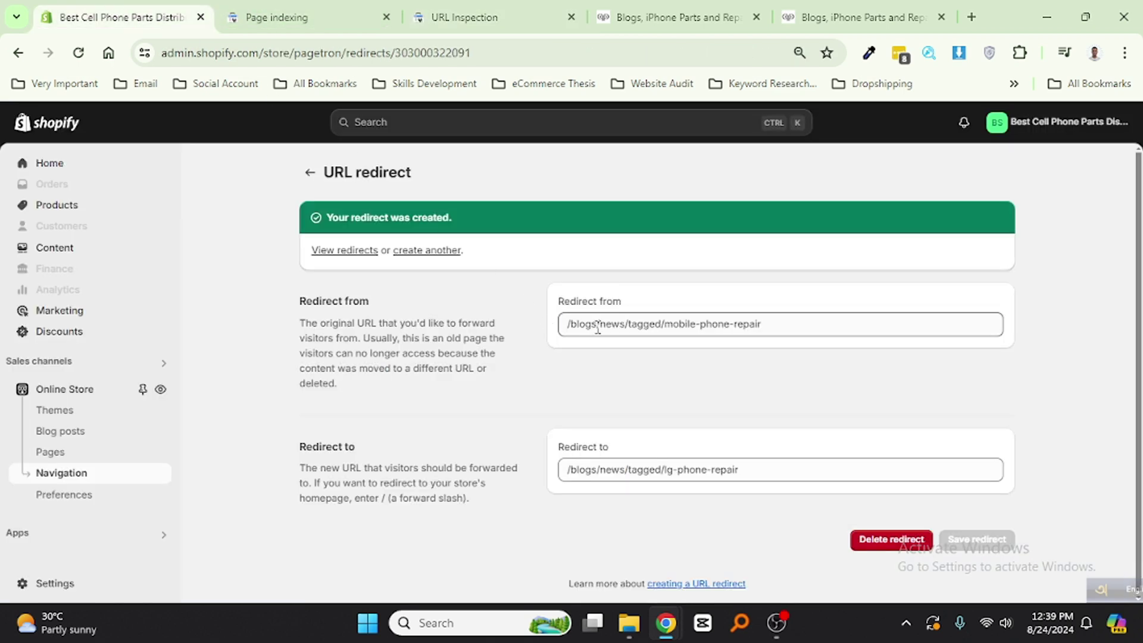
key(ctrl+a)
key(ctrl+v)
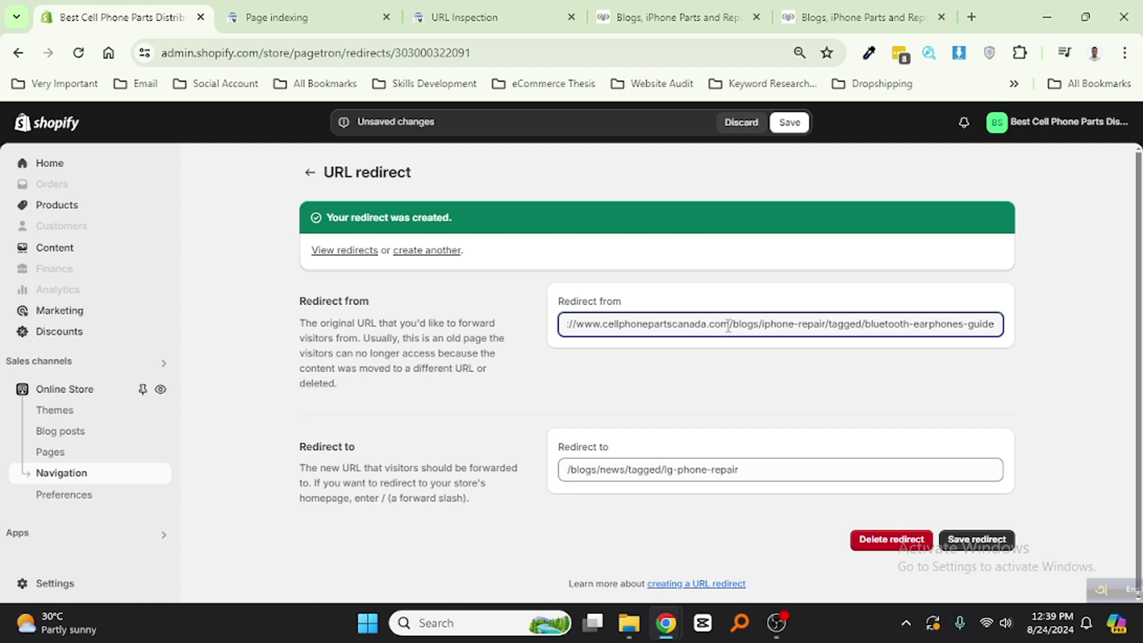
drag(729, 327, 455, 325)
key(BackSpace)
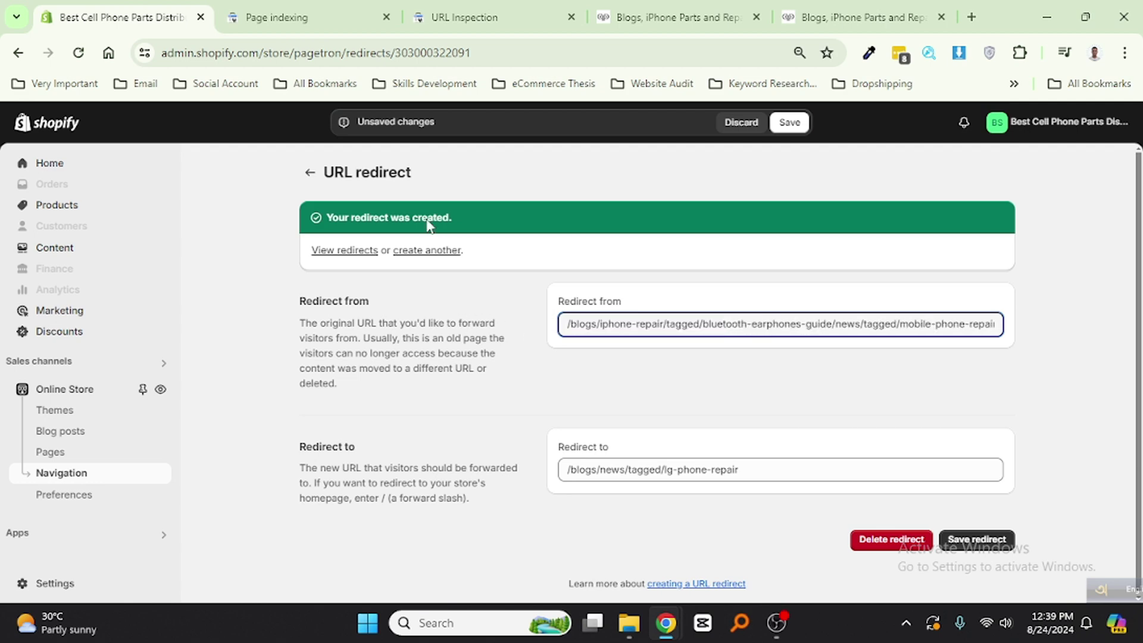
Step: Select the Google-selected covid9 canonical path in the inspection details
click(297, 11)
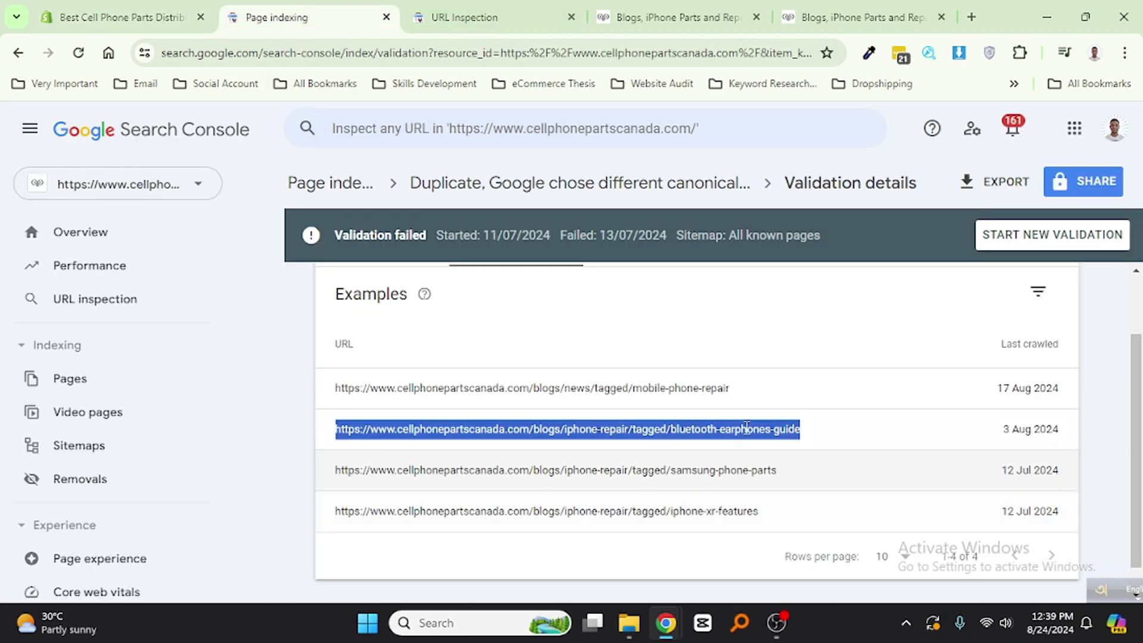
key(ctrl+Tab)
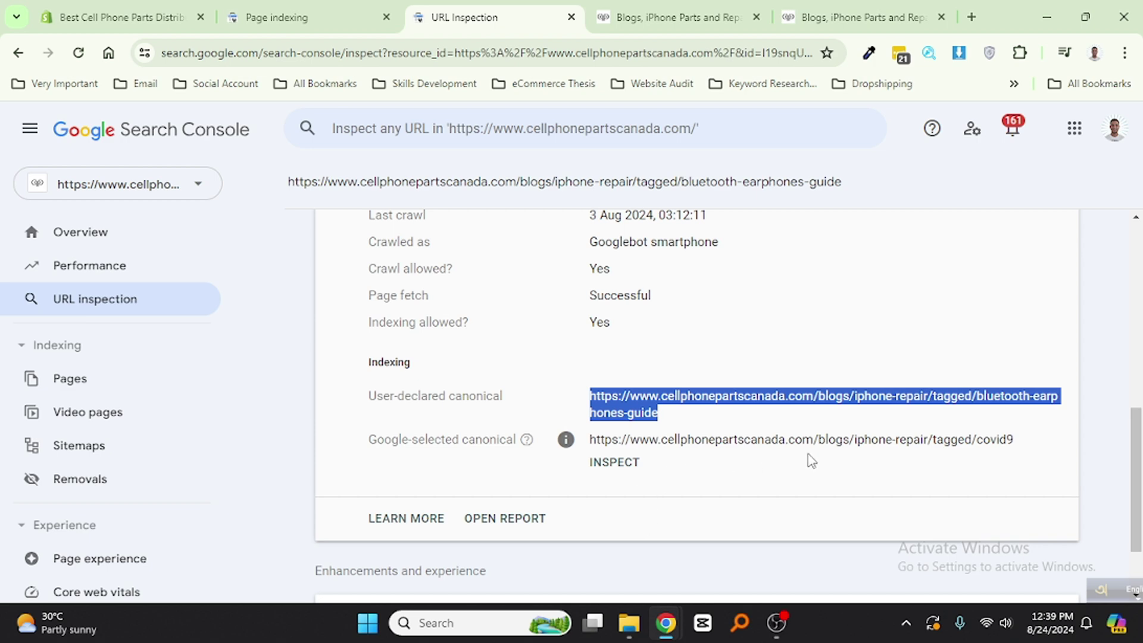
drag(814, 446, 1028, 451)
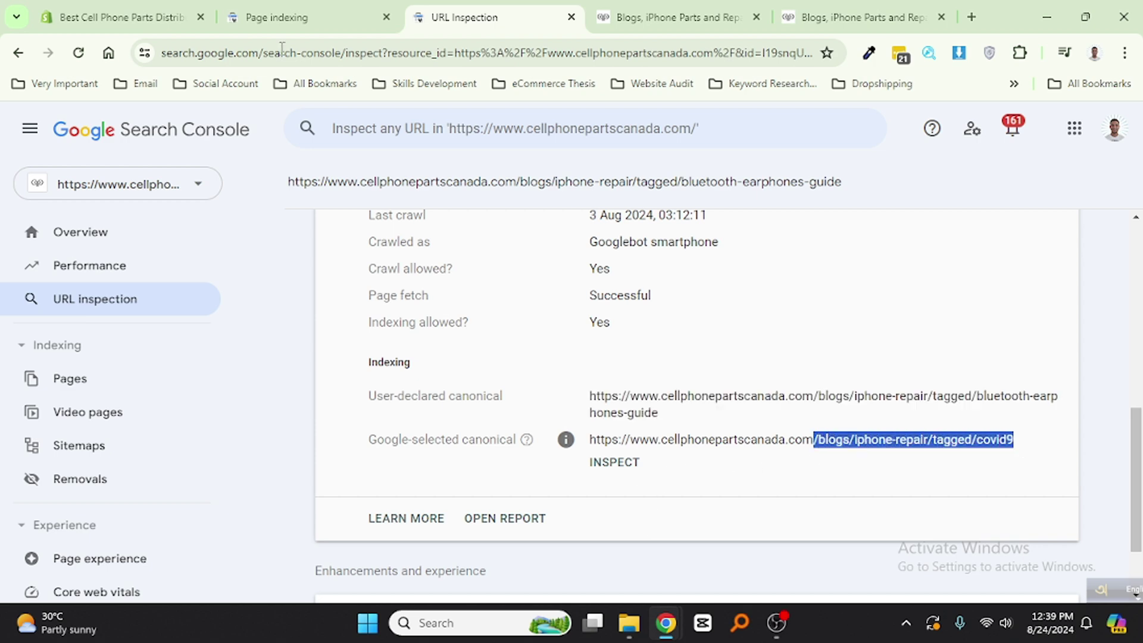
Step: Set the redirect destination to /blogs/iphone-repair/tagged/covid9
click(116, 16)
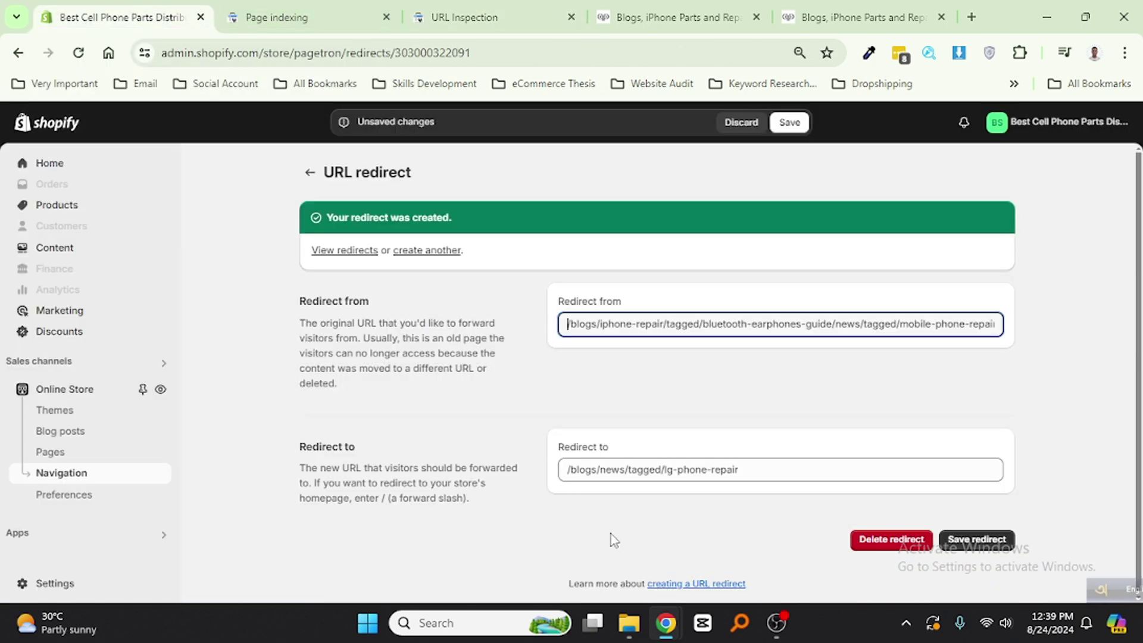
click(600, 470)
key(ctrl+v)
key(ctrl+a)
key(ctrl+v)
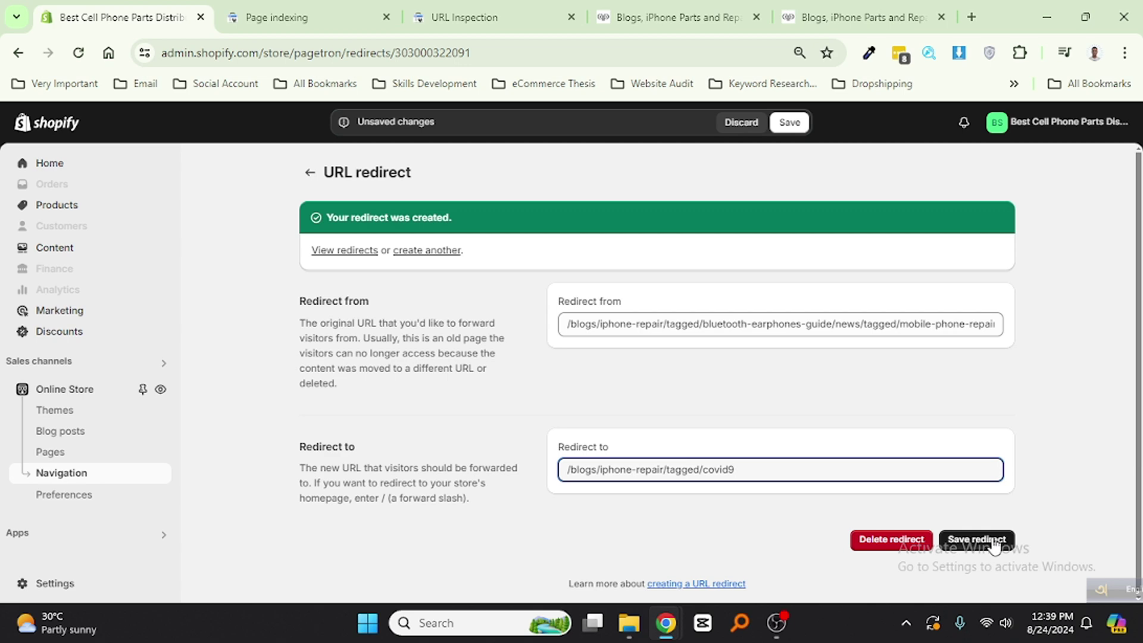
Step: Replace the redirect source with /blogs/iphone-repair/tagged/bluetooth-earphones-guide
click(453, 11)
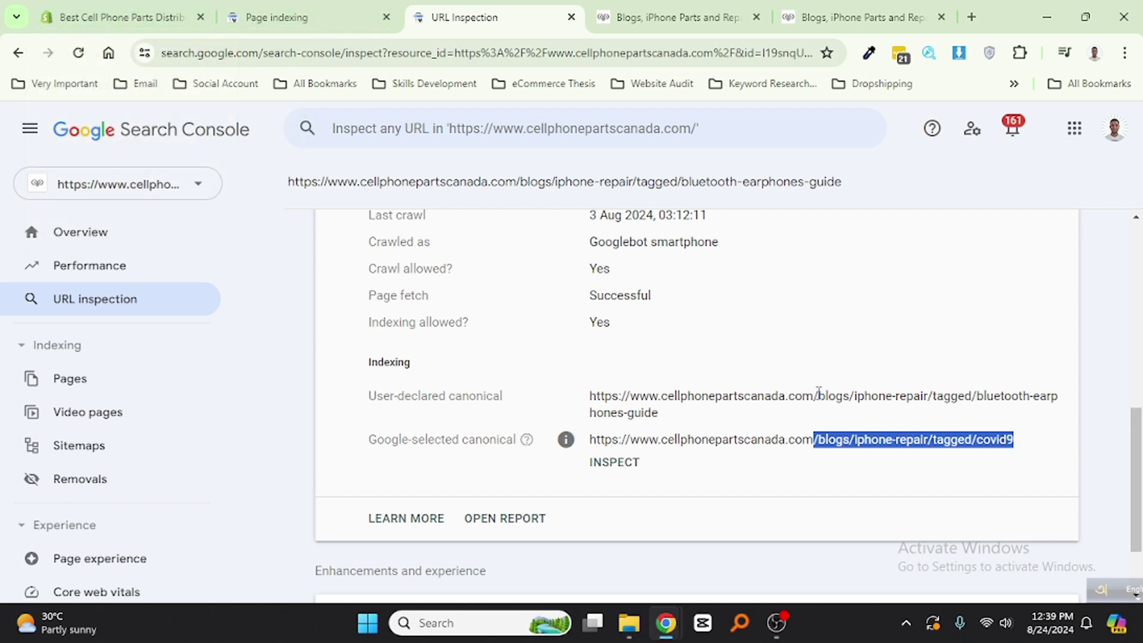
drag(819, 395, 660, 414)
click(125, 17)
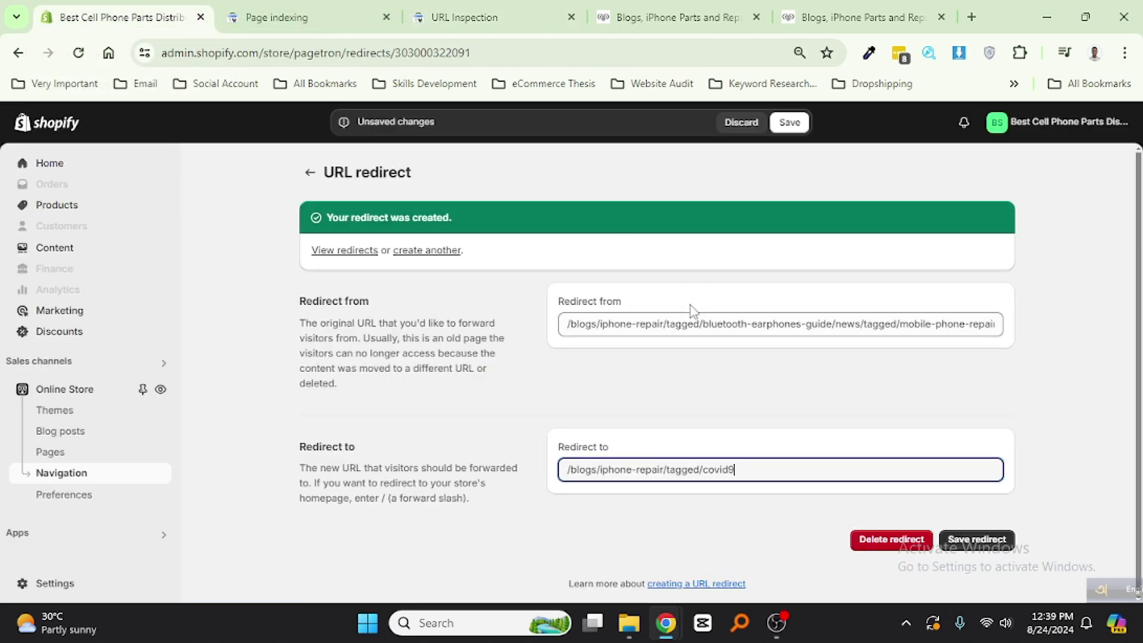
click(669, 324)
key(ctrl+a)
click(590, 326)
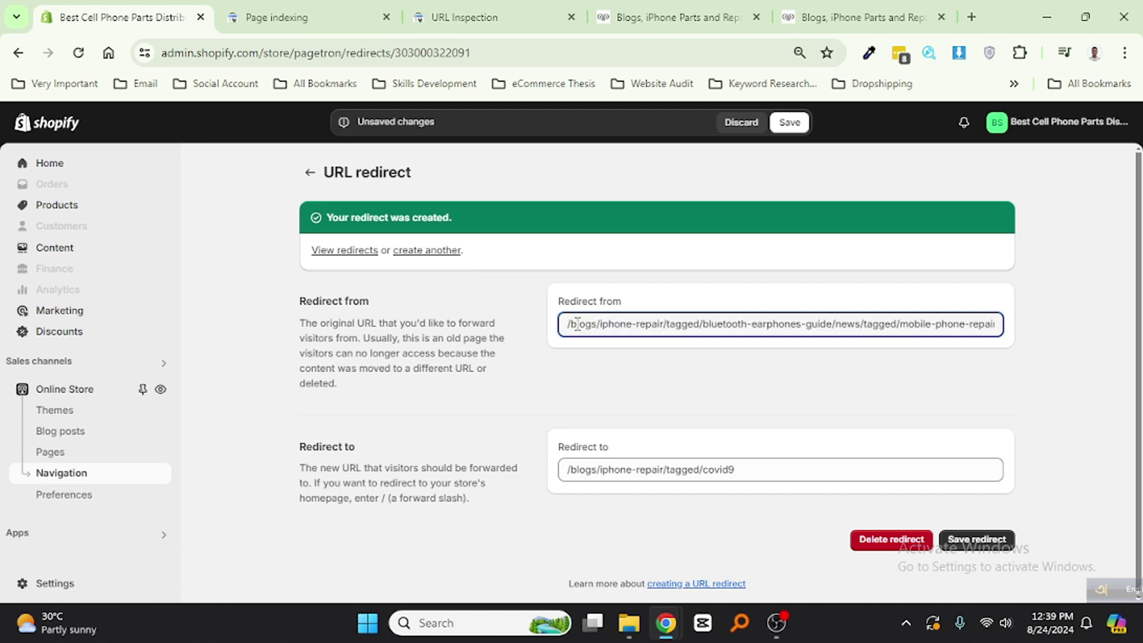
drag(590, 329, 1036, 334)
key(ctrl+v)
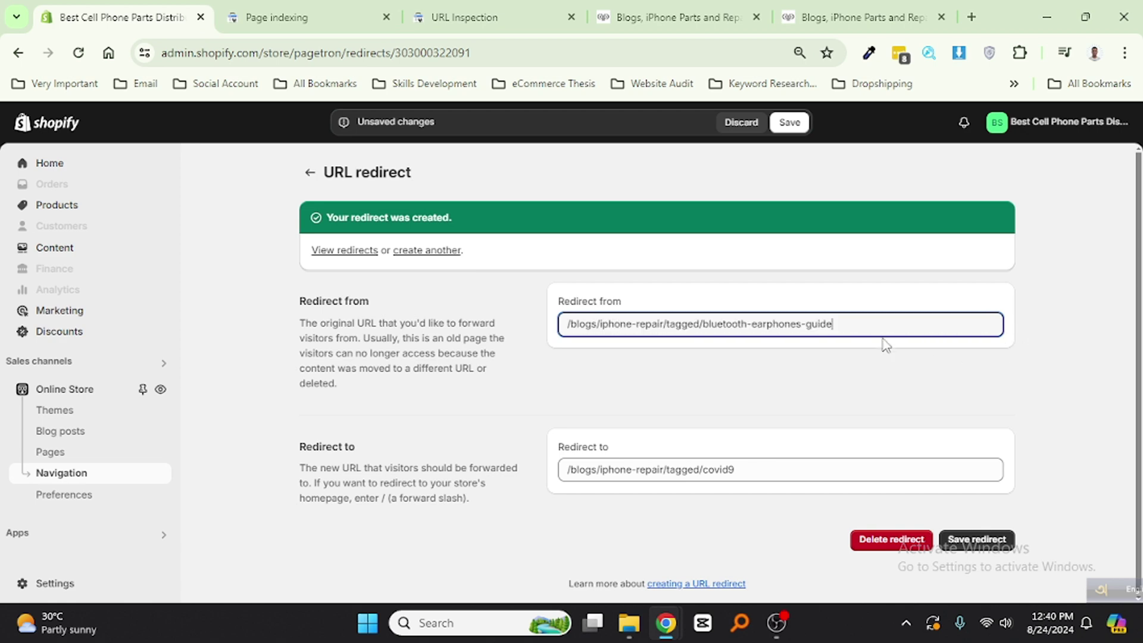
drag(851, 324, 429, 323)
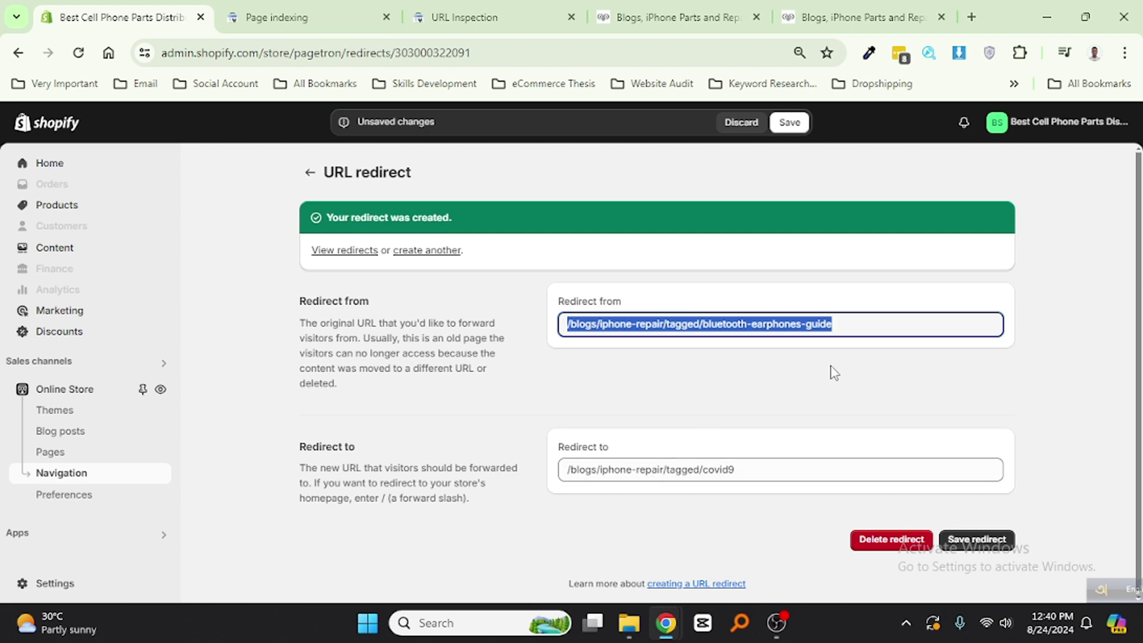
click(607, 288)
Step: Recheck the user-declared canonical path in Search Console and save the updated redirect
click(335, 7)
click(483, 17)
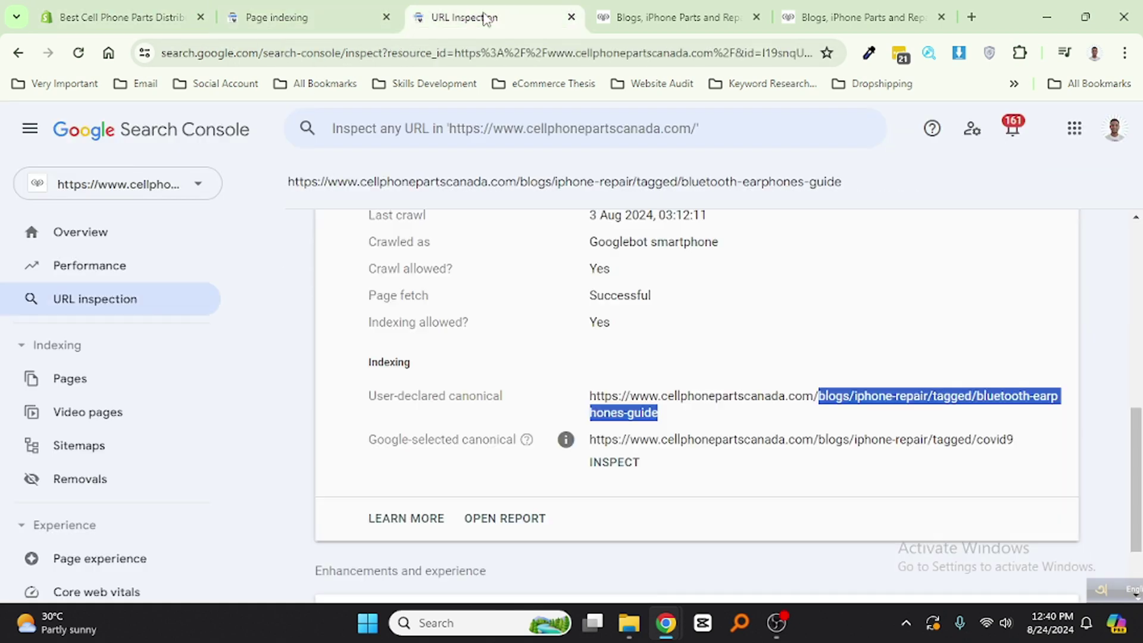
click(319, 16)
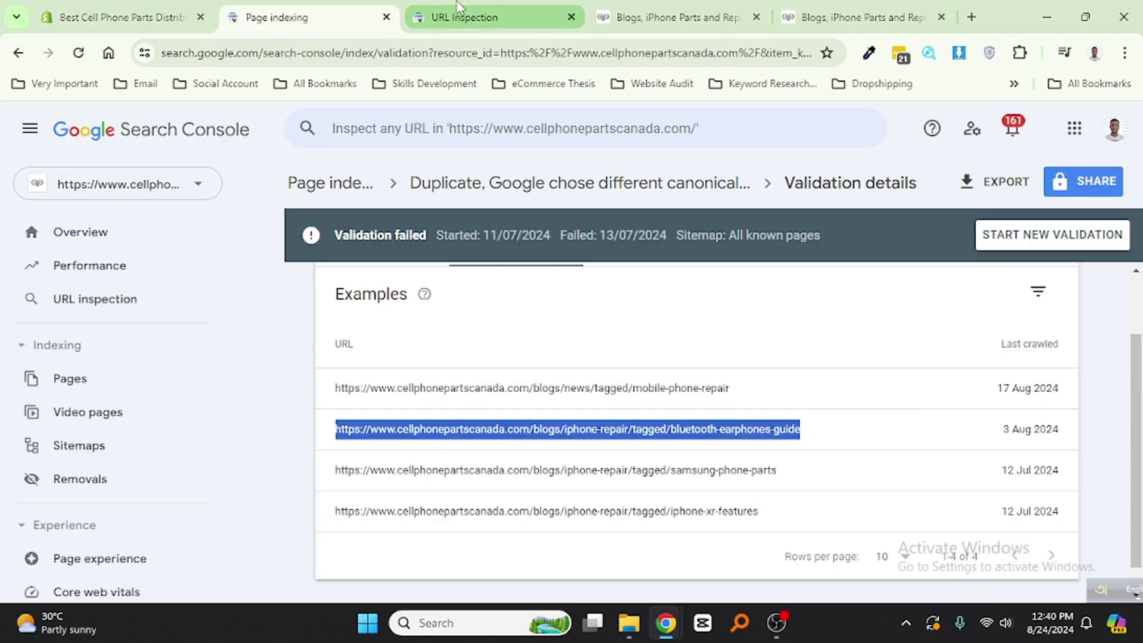
click(423, 17)
click(790, 422)
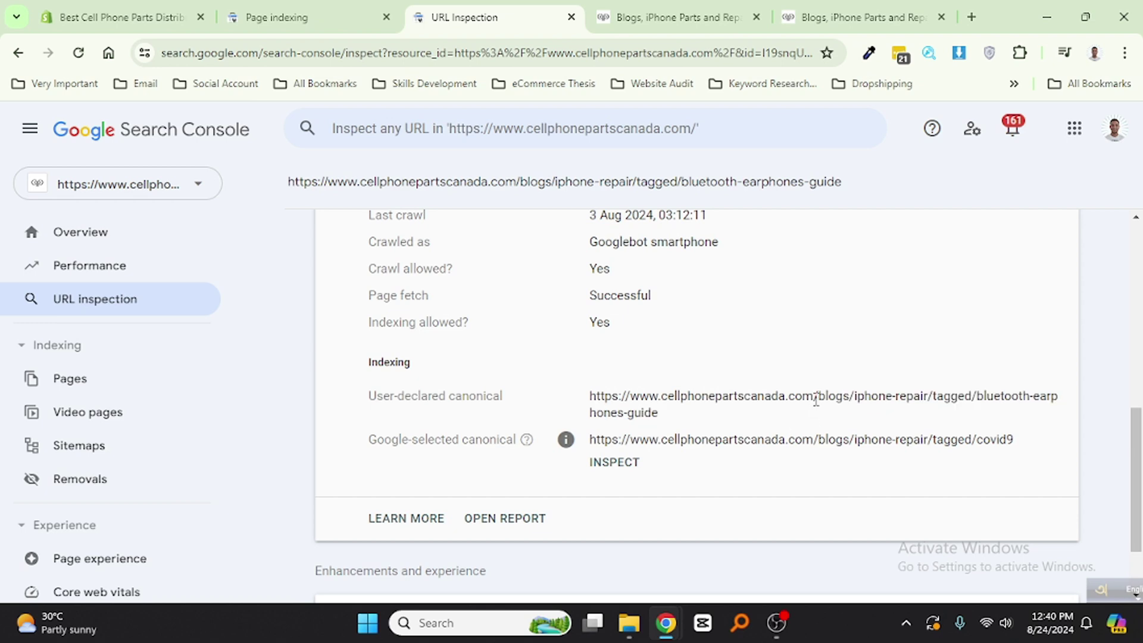
drag(816, 401, 819, 414)
click(108, 17)
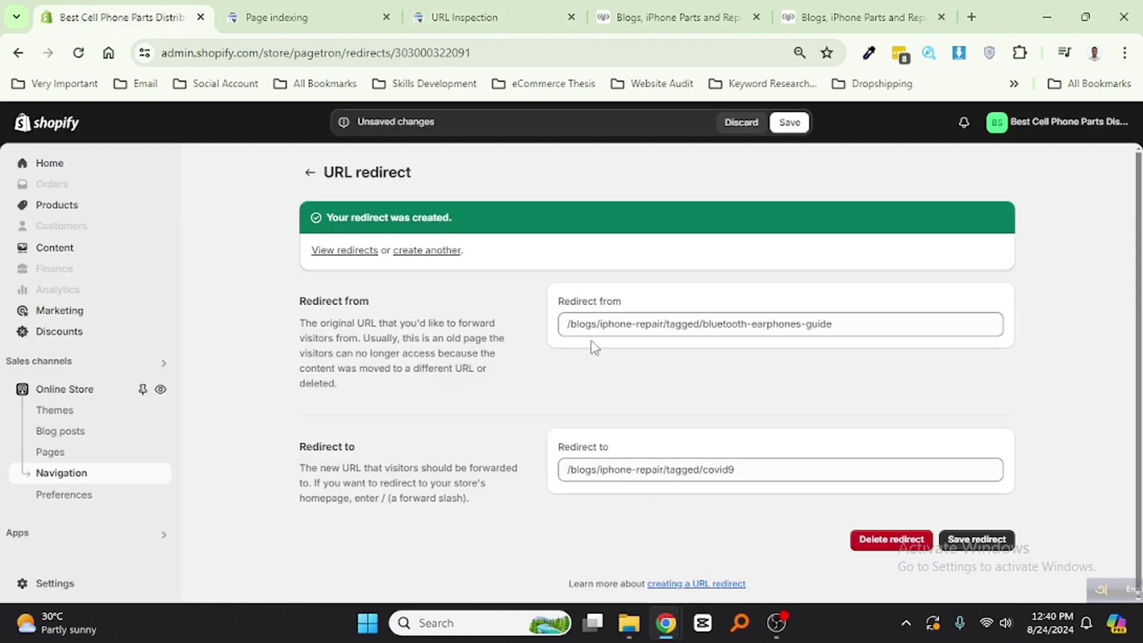
click(975, 539)
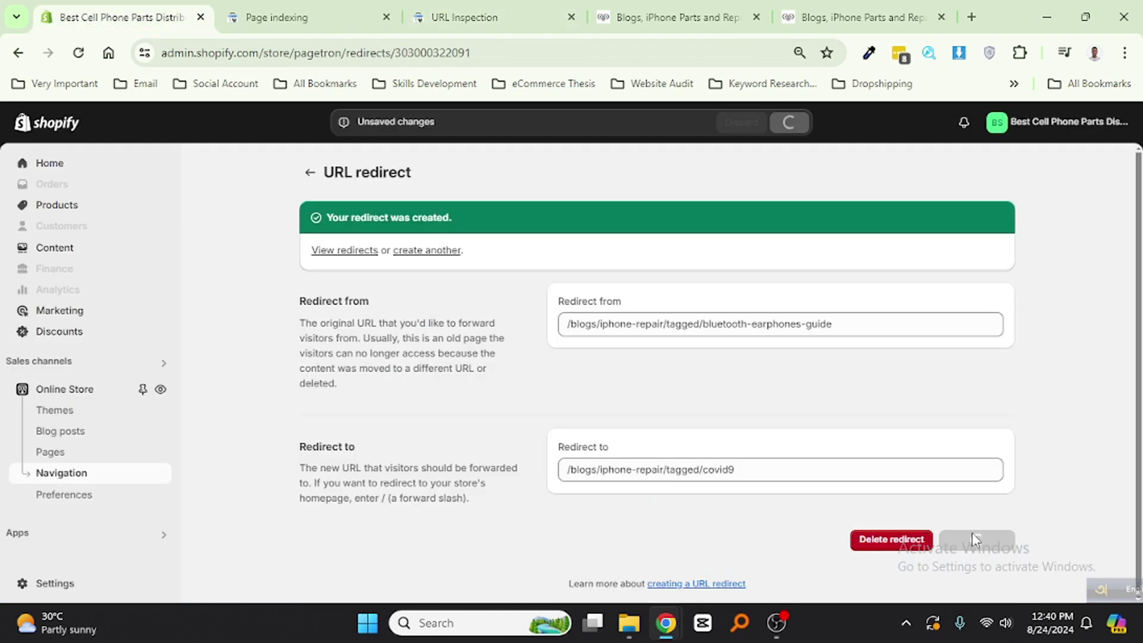
Step: Inspect the samsung-phone-parts tagged blog URL from the validation examples
click(277, 17)
drag(780, 480, 339, 473)
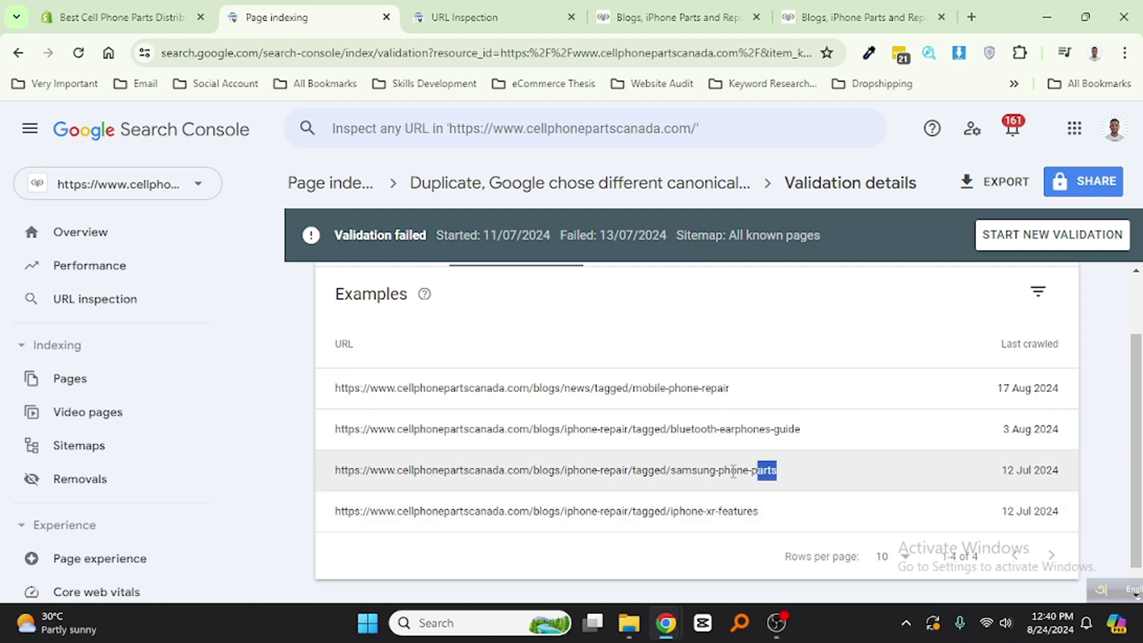
right_click(345, 474)
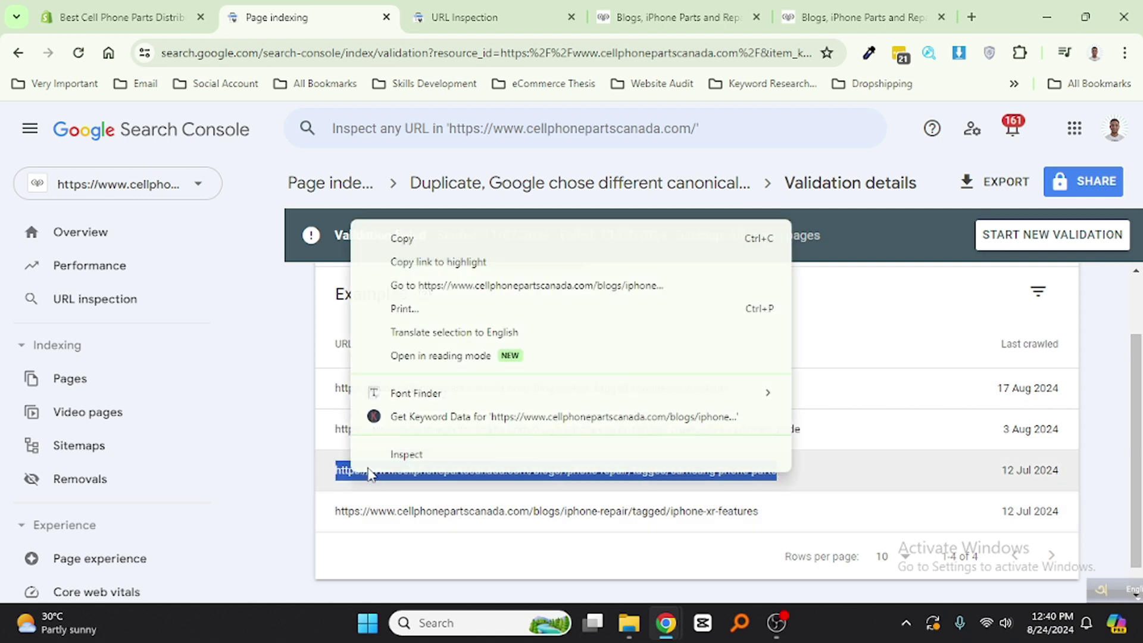
click(404, 235)
click(482, 17)
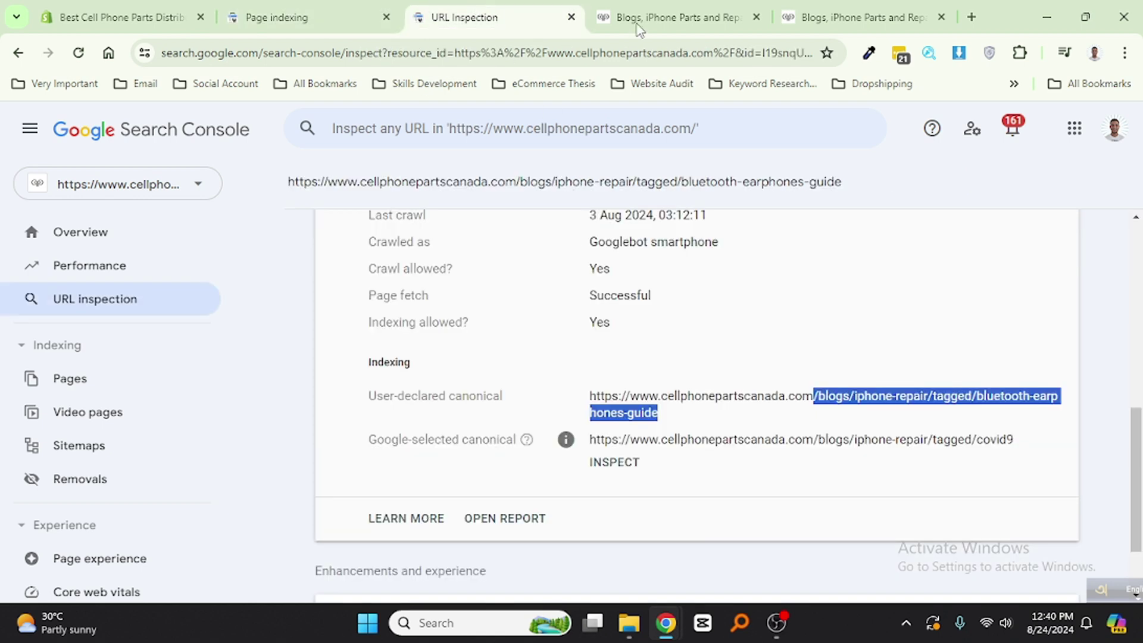
scroll(468, 260, up, 5)
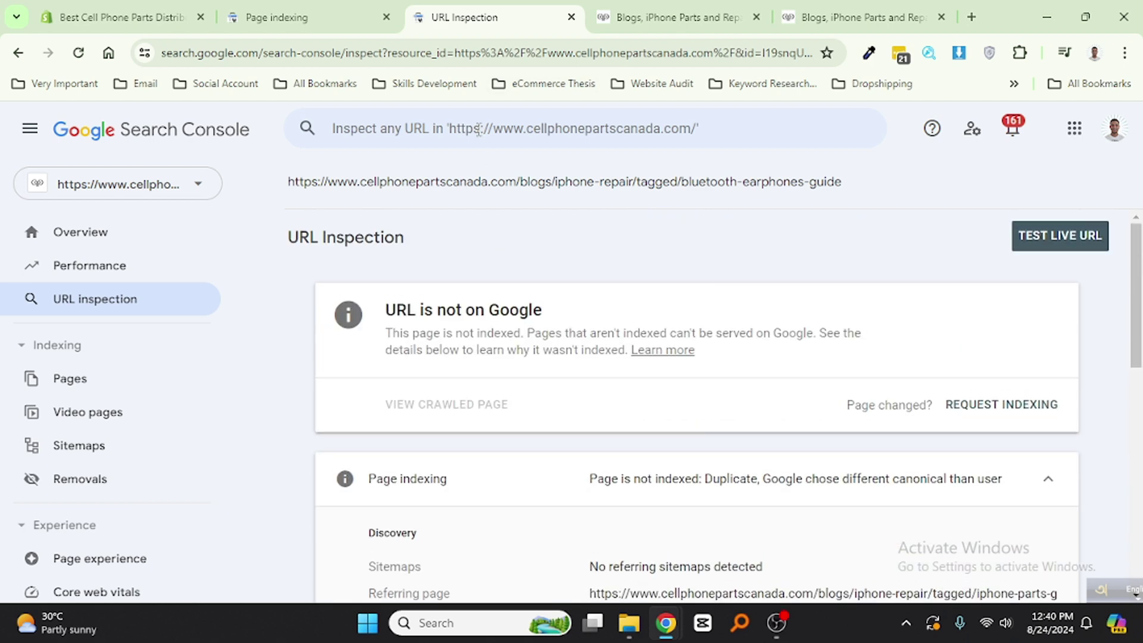
click(478, 128)
key(ctrl+v)
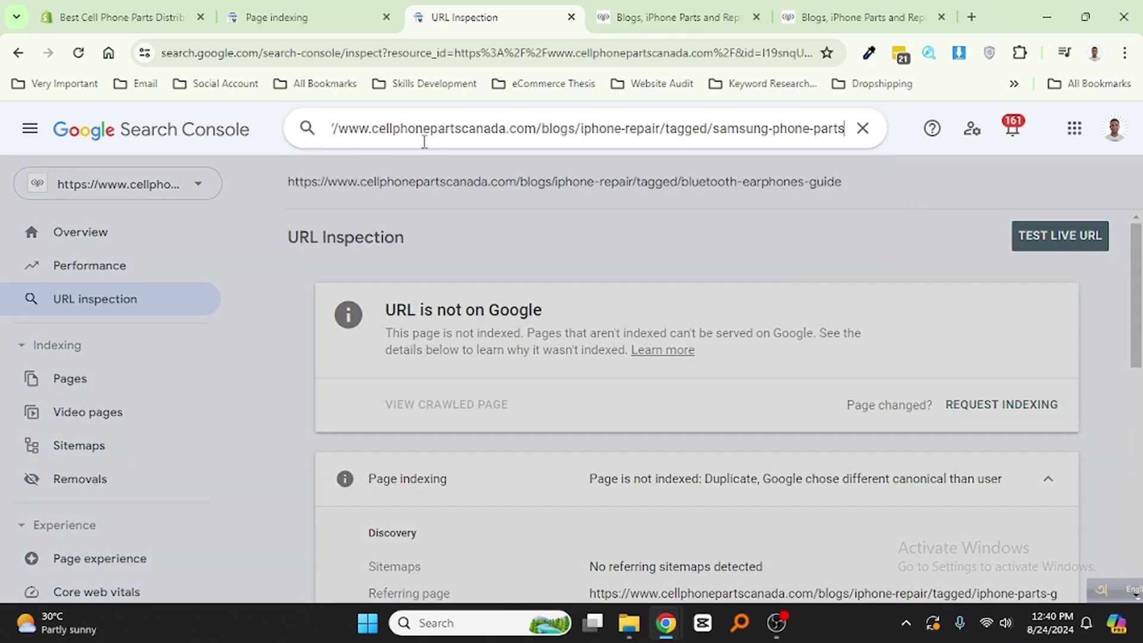
key(Return)
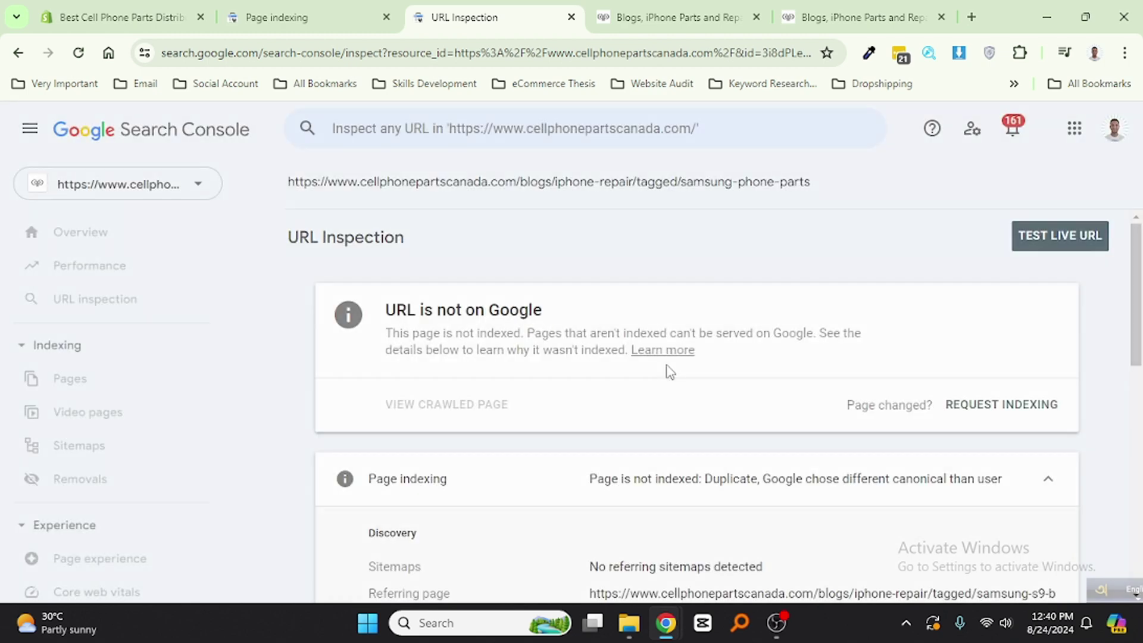
scroll(772, 374, down, 2)
scroll(837, 388, down, 1)
scroll(867, 434, down, 2)
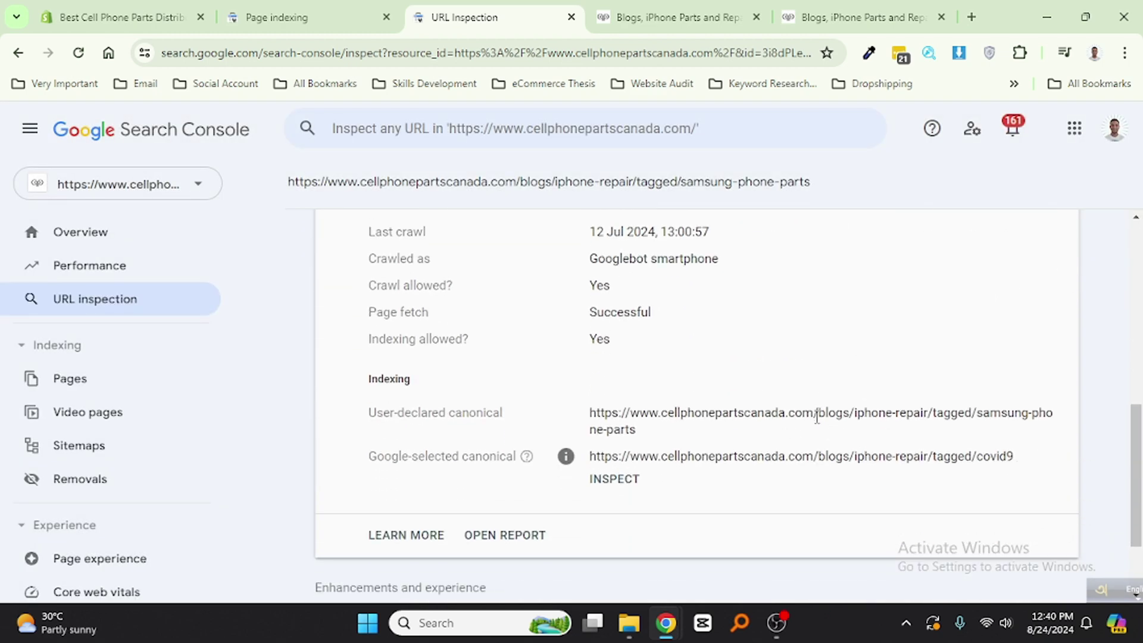
Step: Start a new Shopify redirect from the samsung-phone-parts declared canonical path
drag(815, 418, 819, 434)
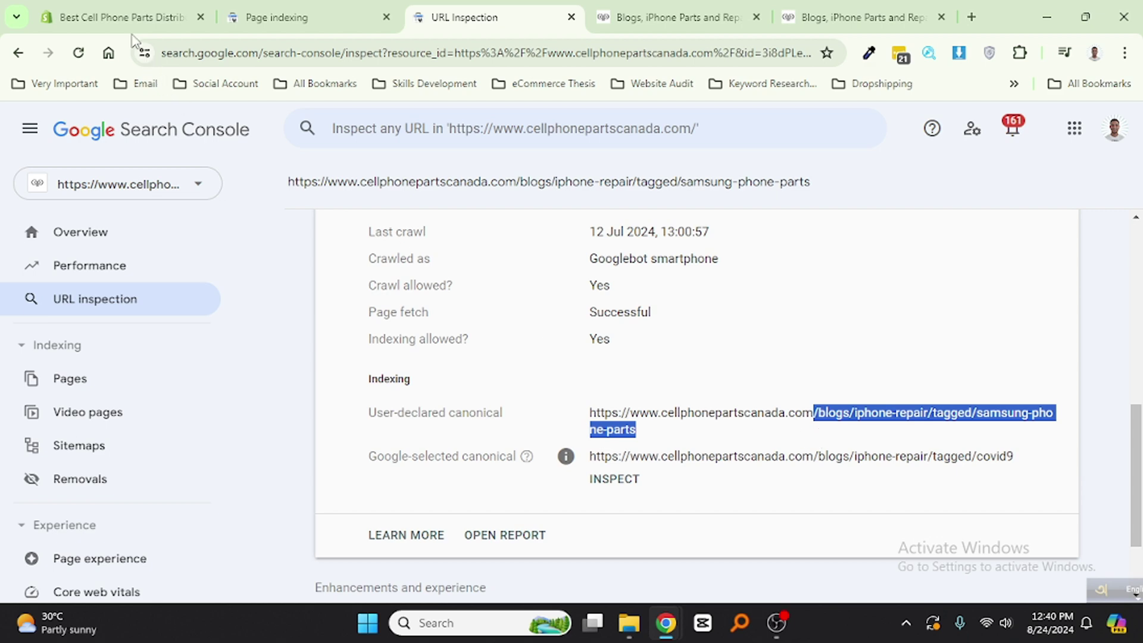
click(125, 19)
click(429, 253)
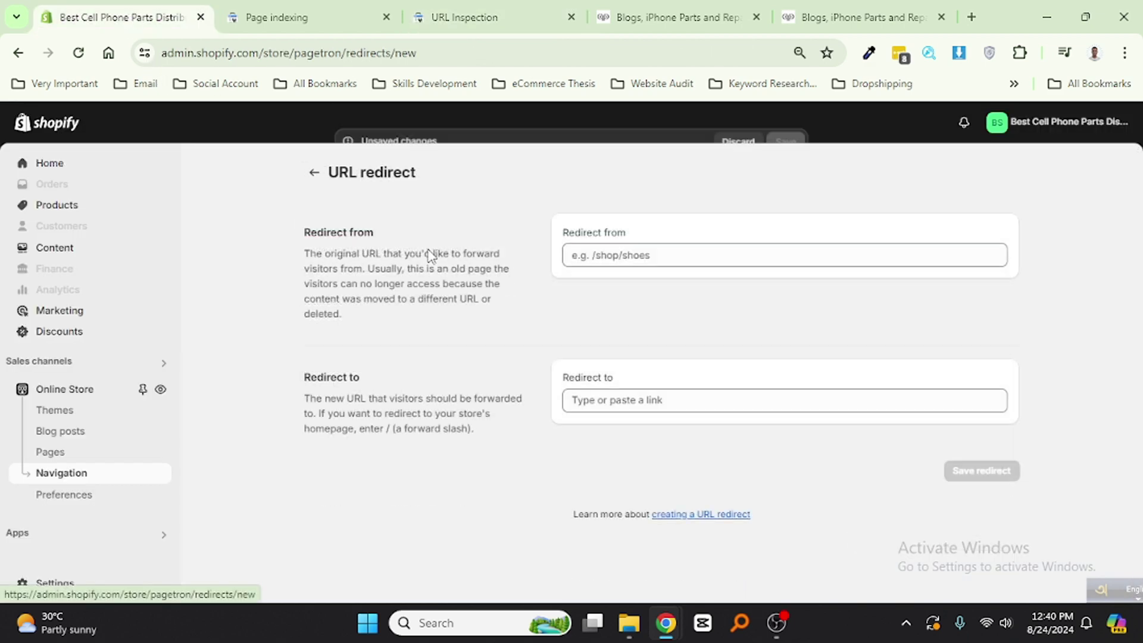
click(622, 259)
key(ctrl+v)
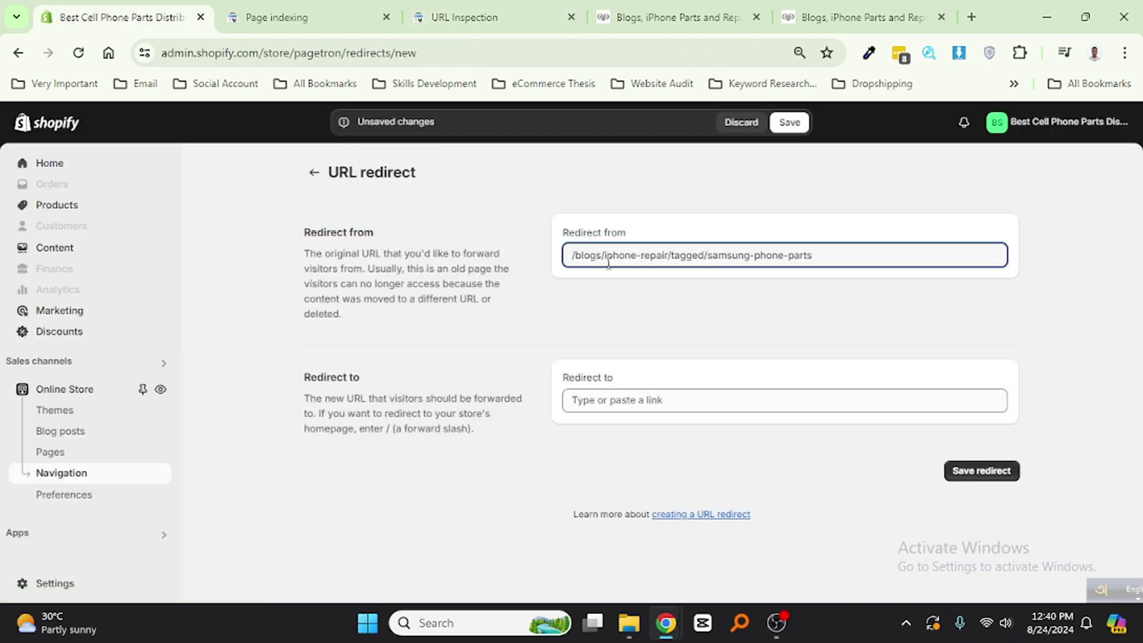
Step: Set the destination to the covid9 Google-selected canonical and save the redirect
click(465, 18)
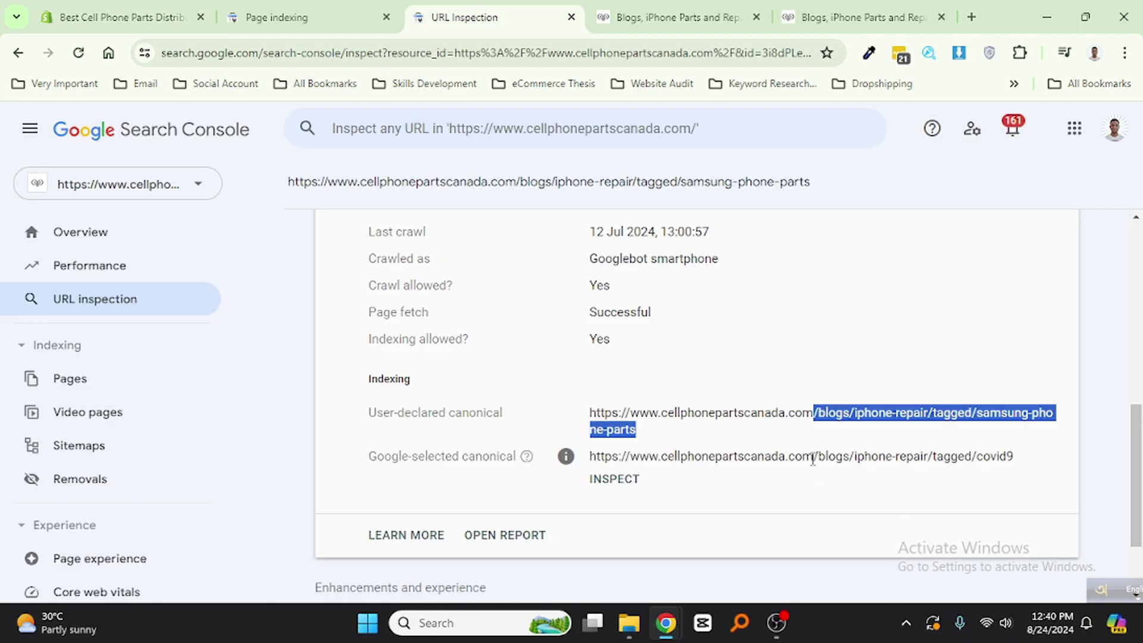
drag(814, 456, 820, 476)
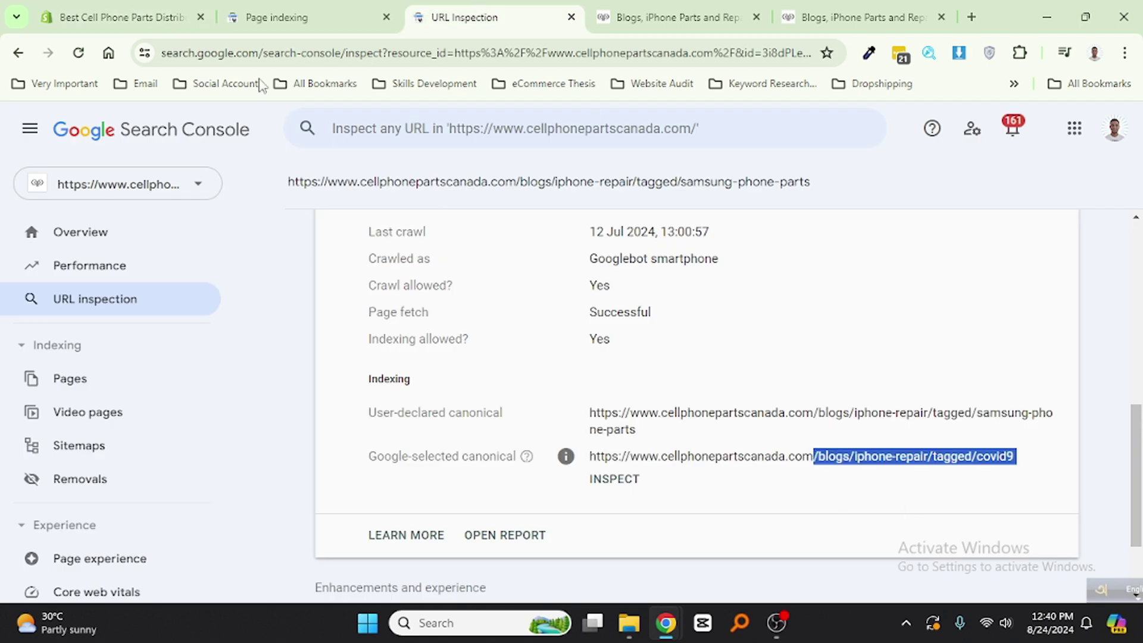
click(158, 16)
click(602, 403)
key(ctrl+v)
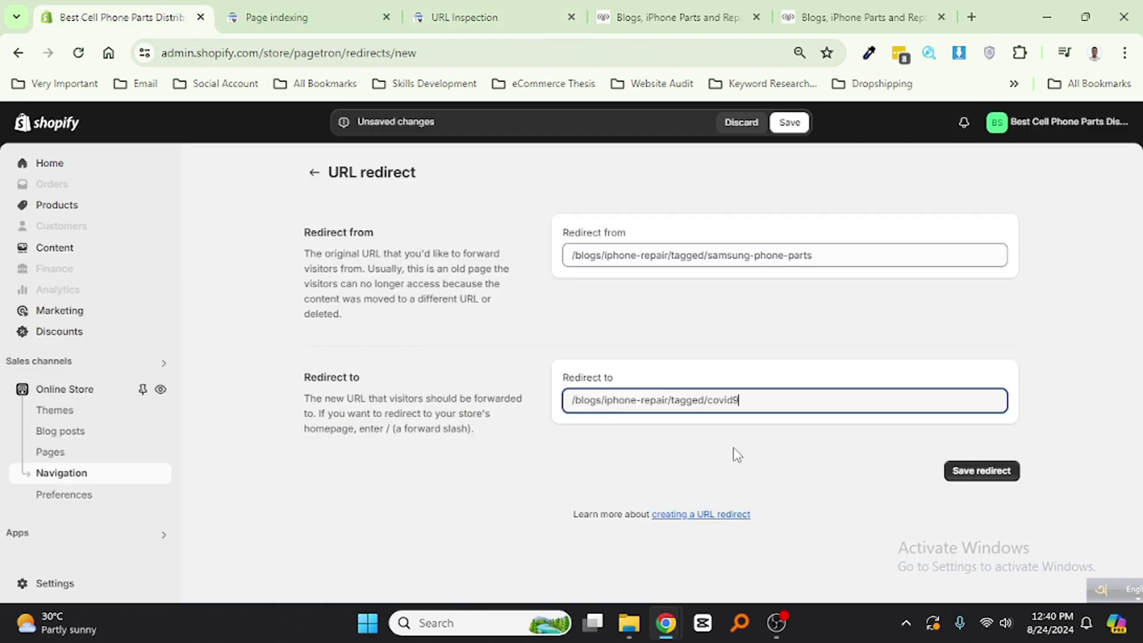
click(977, 476)
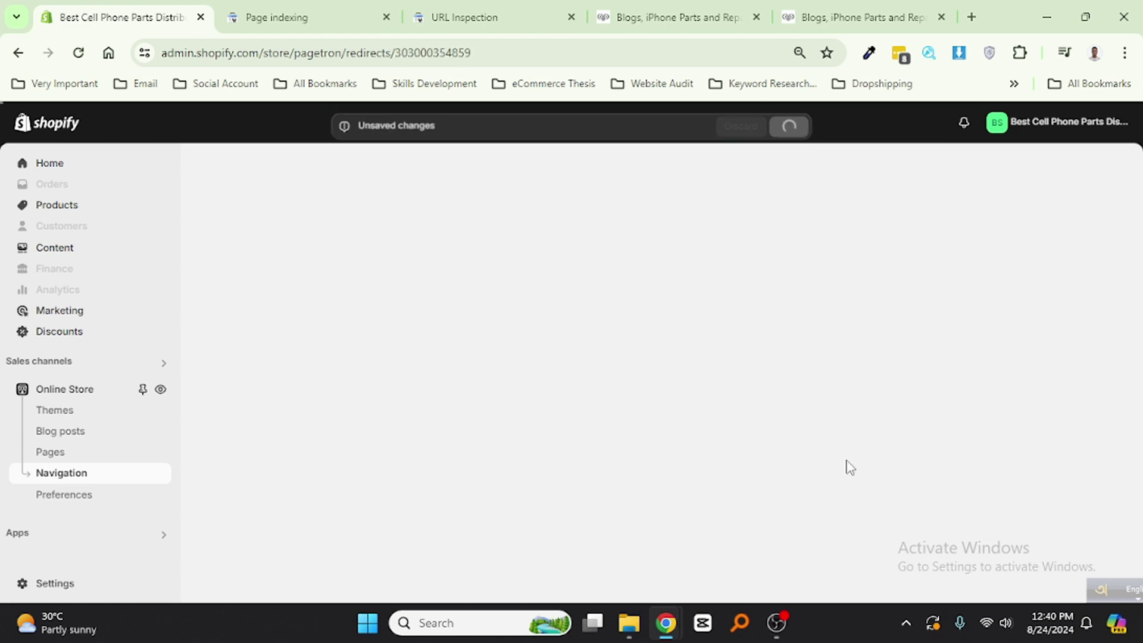
Step: Inspect the iphone-xr-features tagged URL from the validation examples list
key(ctrl+Tab)
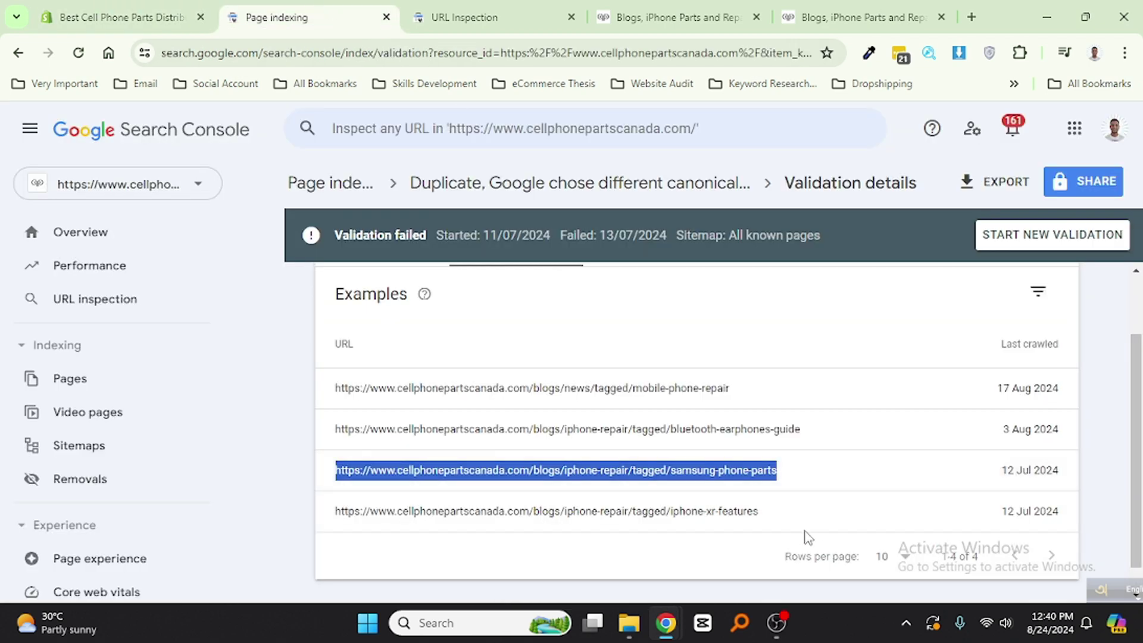
drag(777, 513, 350, 506)
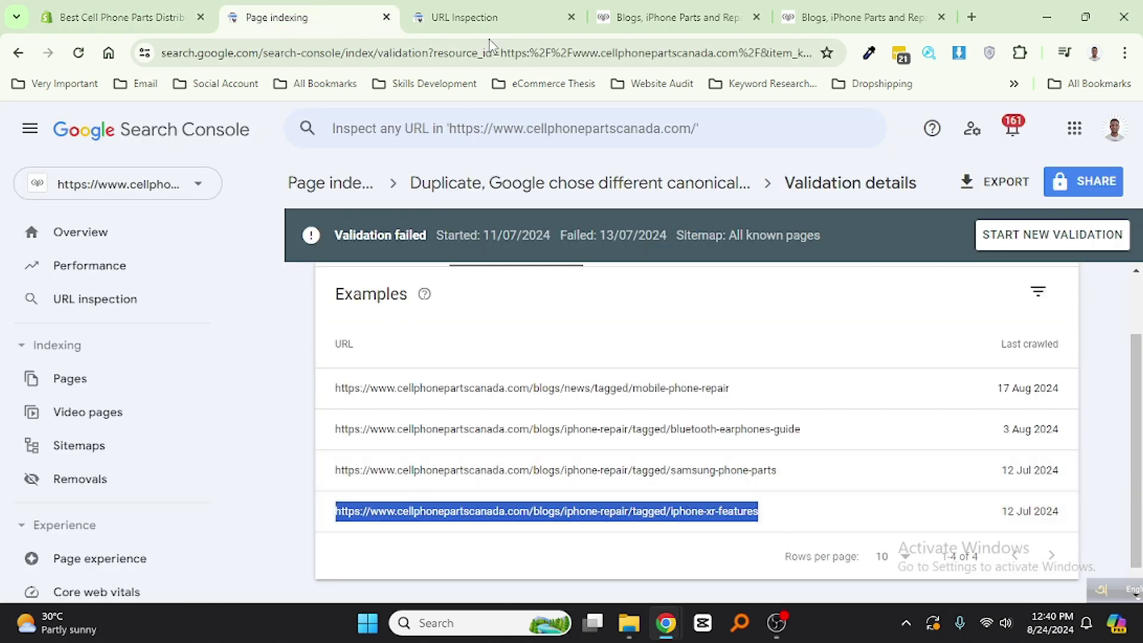
click(484, 17)
click(502, 128)
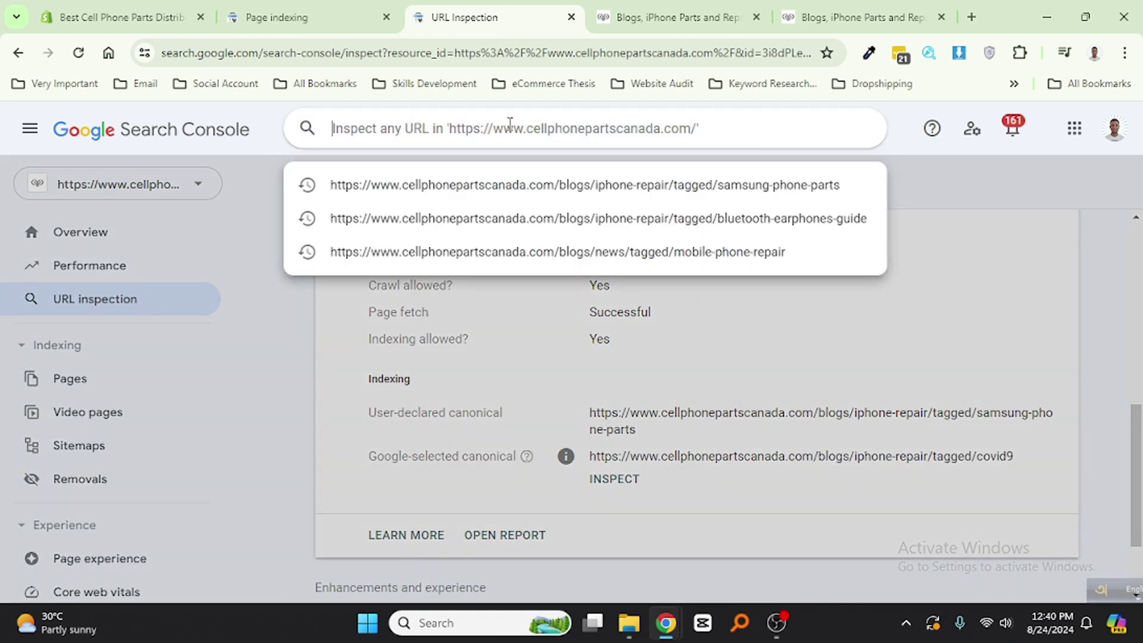
key(ctrl+v)
key(Return)
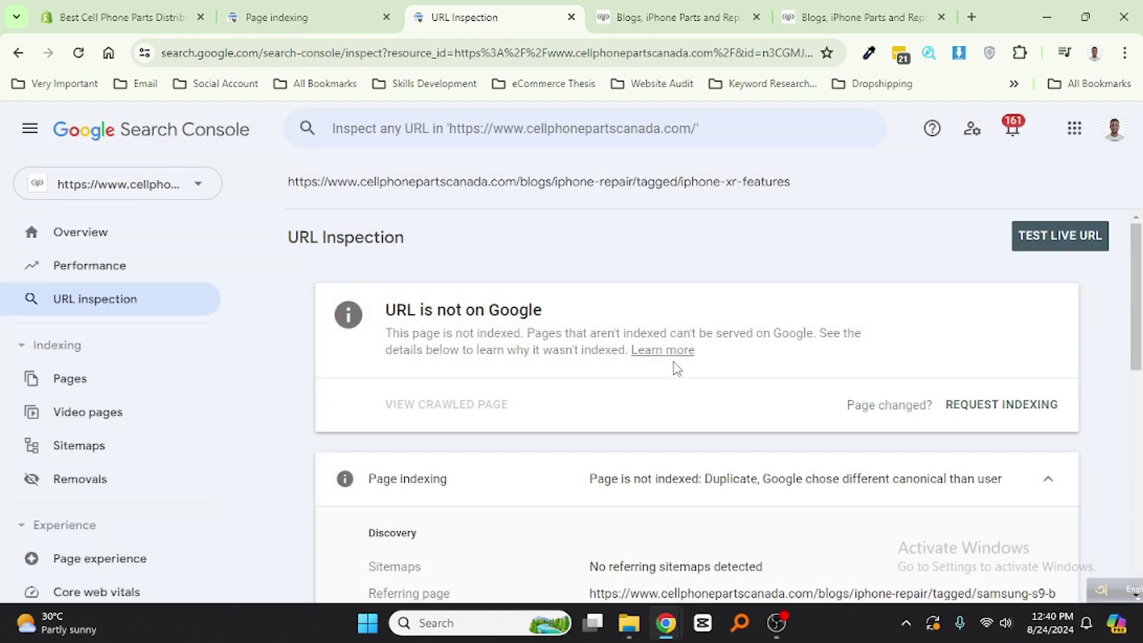
scroll(967, 403, down, 1)
scroll(947, 403, down, 2)
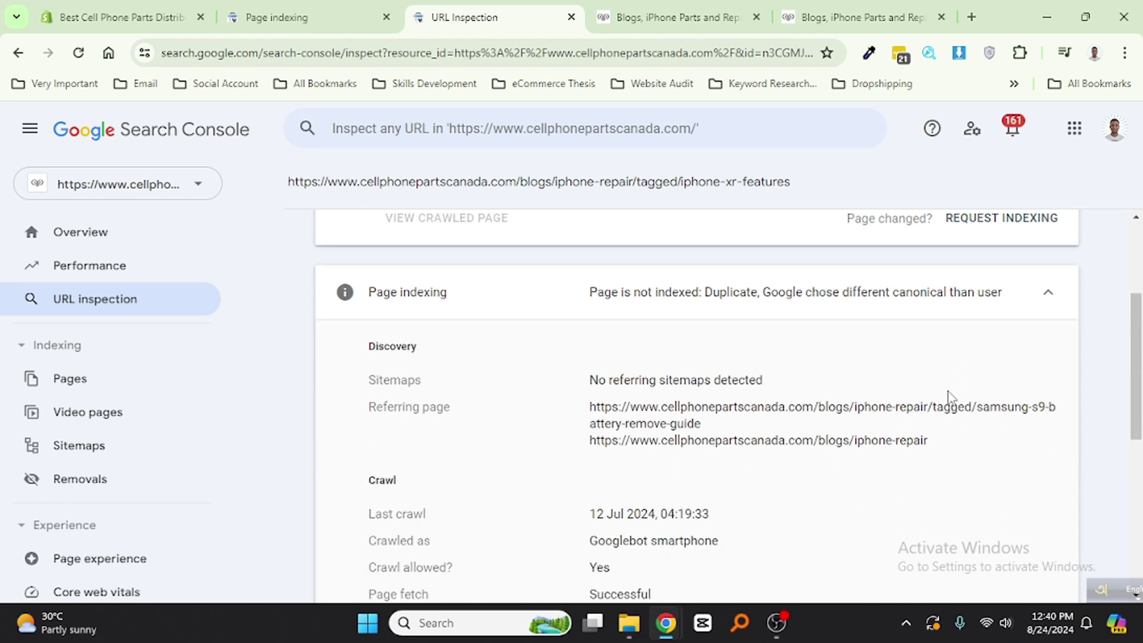
scroll(850, 378, down, 2)
scroll(851, 377, down, 1)
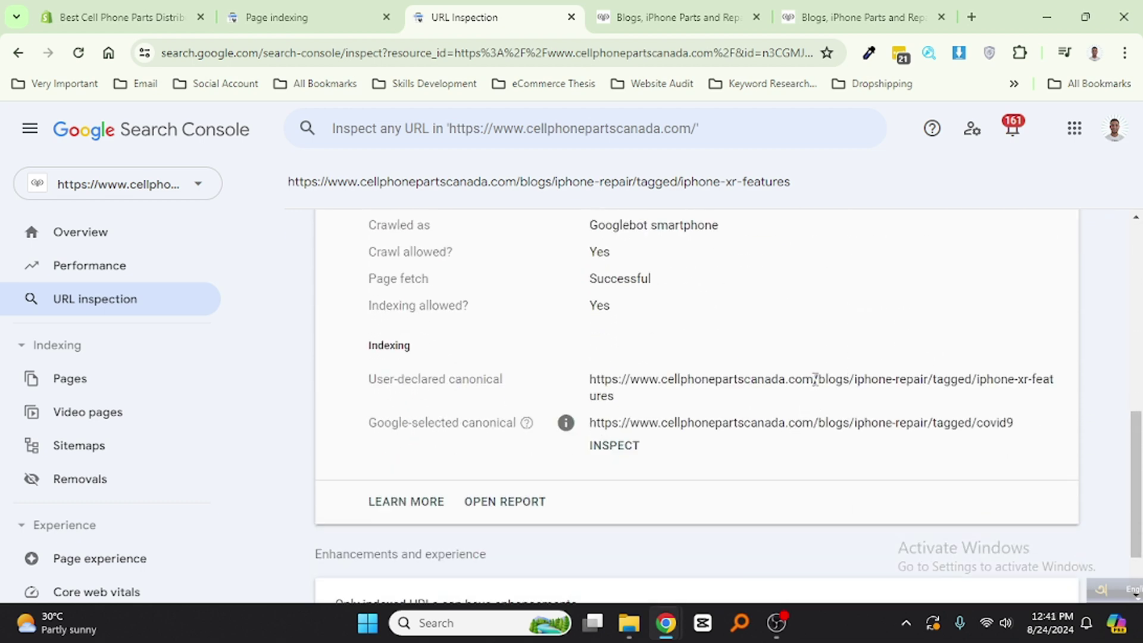
Step: Start a new Shopify redirect from the iphone-xr-features declared canonical path
drag(816, 384, 821, 403)
key(ctrl+c)
click(125, 16)
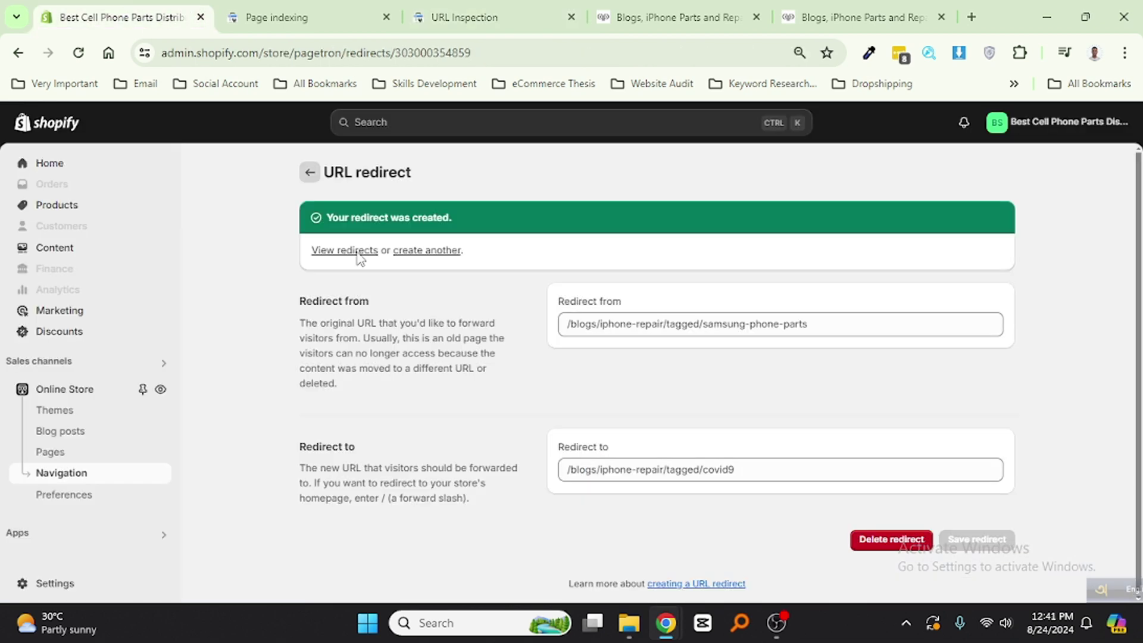
click(408, 252)
click(652, 255)
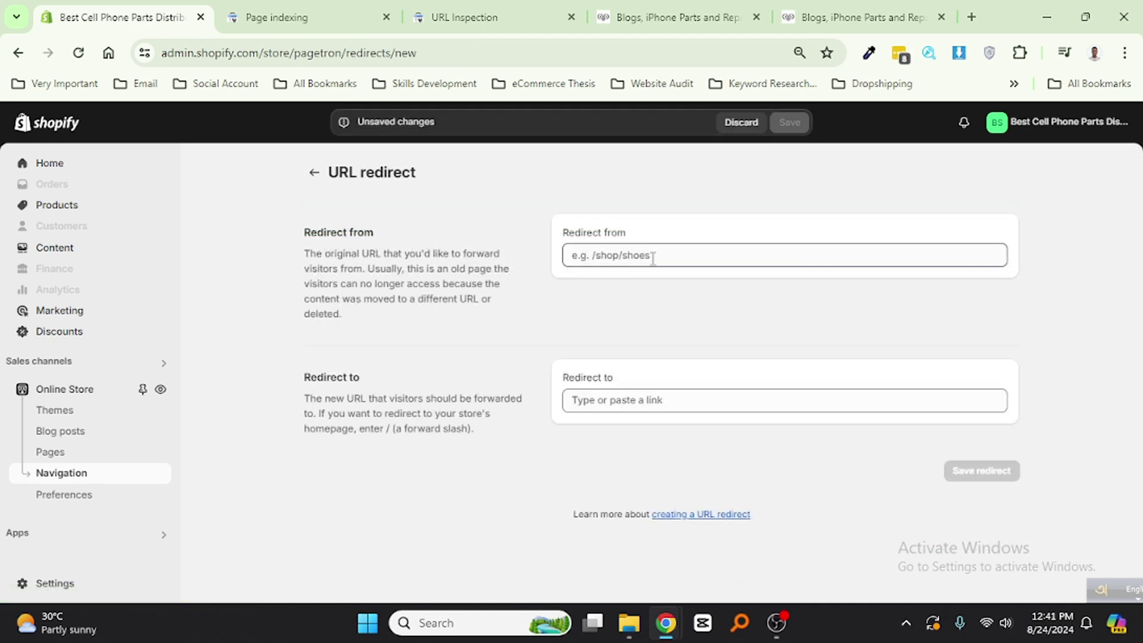
key(ctrl+v)
Step: Make the covid9 Google-selected canonical the destination and save the redirect
click(473, 16)
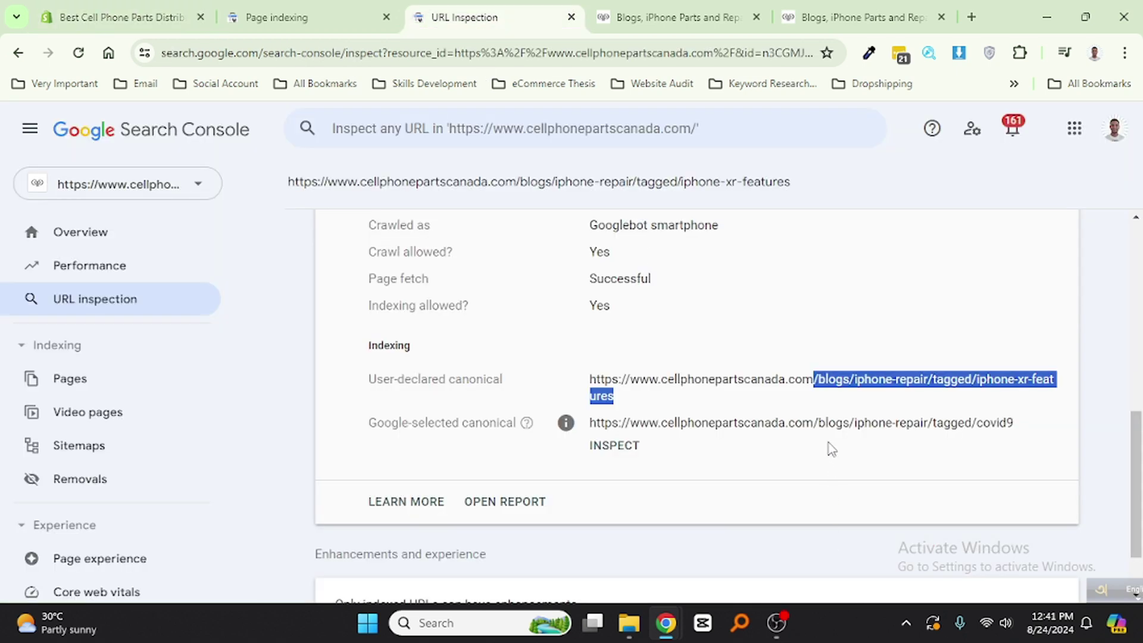
drag(814, 423, 824, 440)
key(ctrl+c)
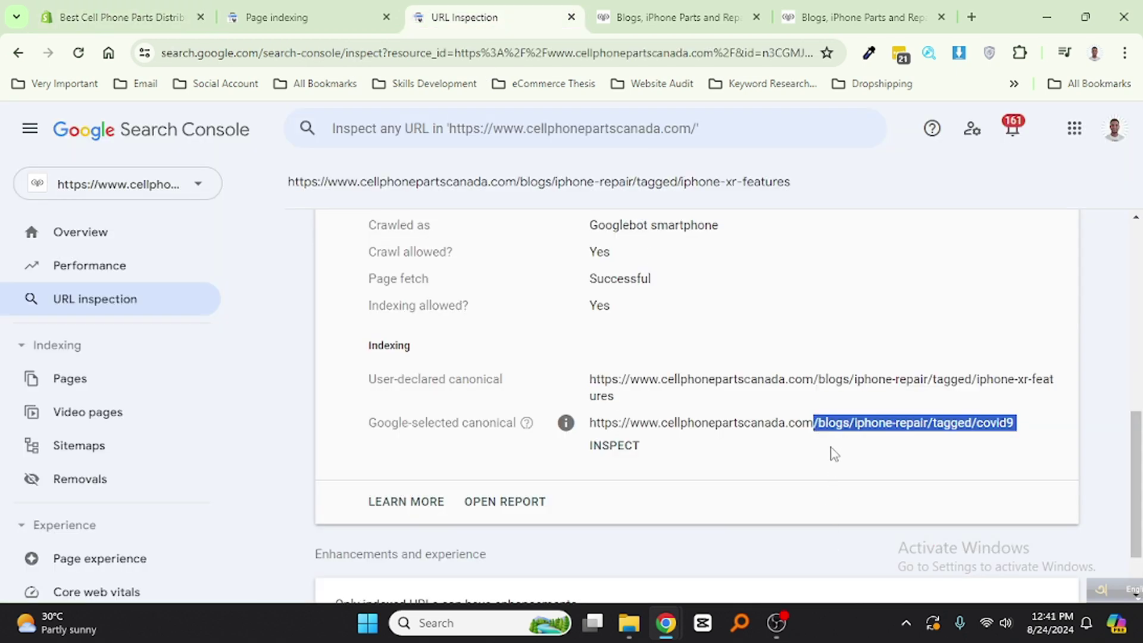
click(172, 22)
click(616, 401)
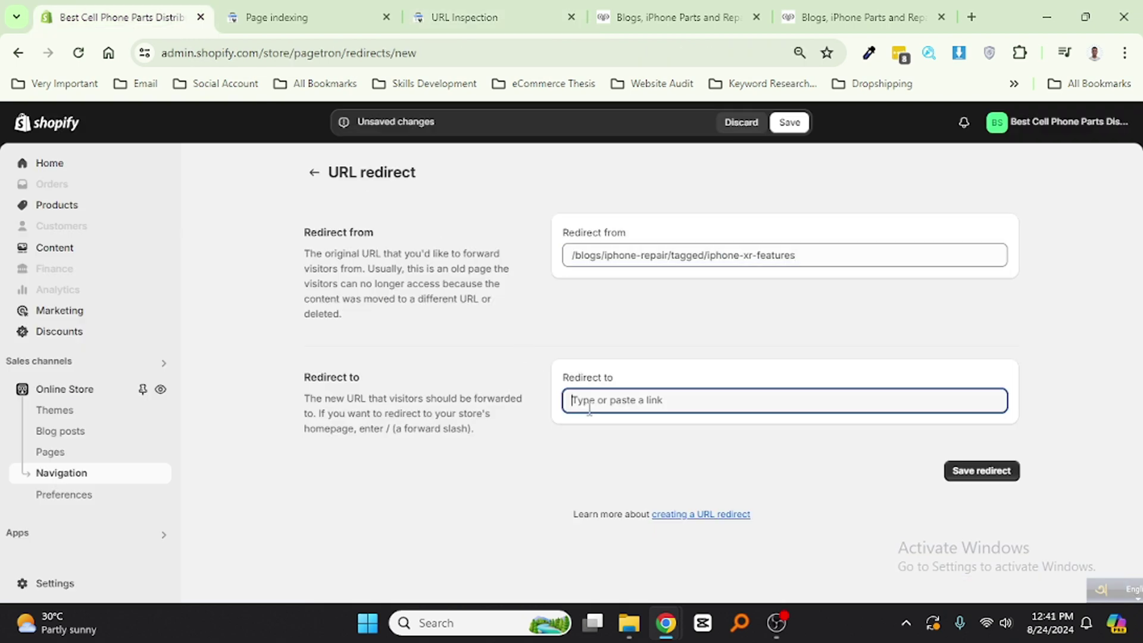
key(ctrl+v)
click(974, 472)
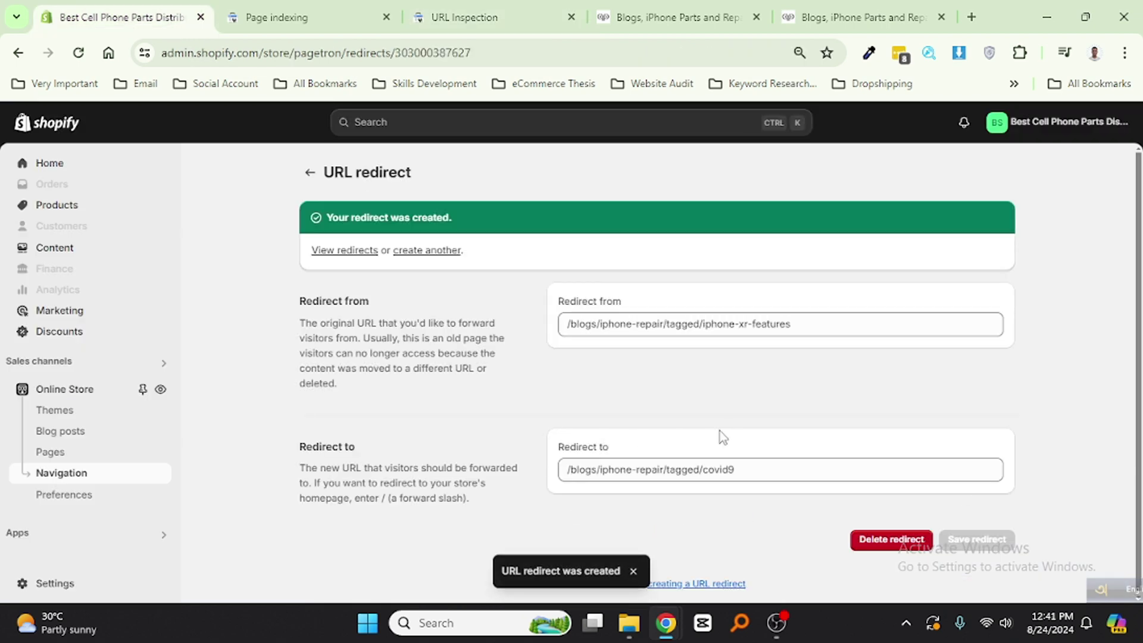
Step: Return to validation details (10 pending, 4 failed) and close URL Inspection
click(306, 12)
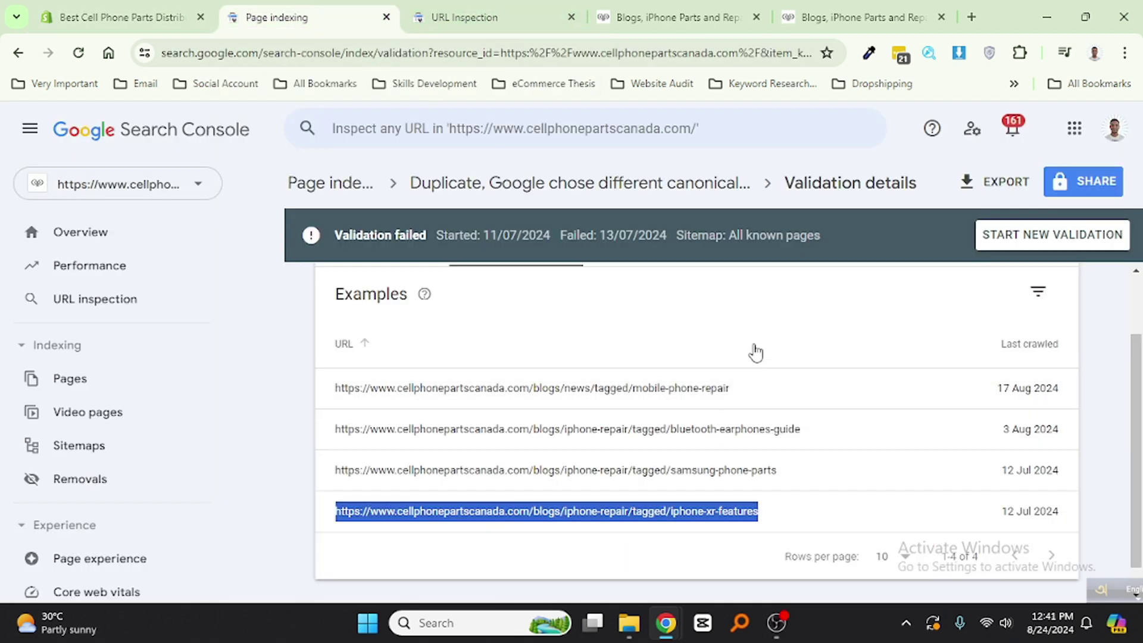
scroll(479, 356, up, 1)
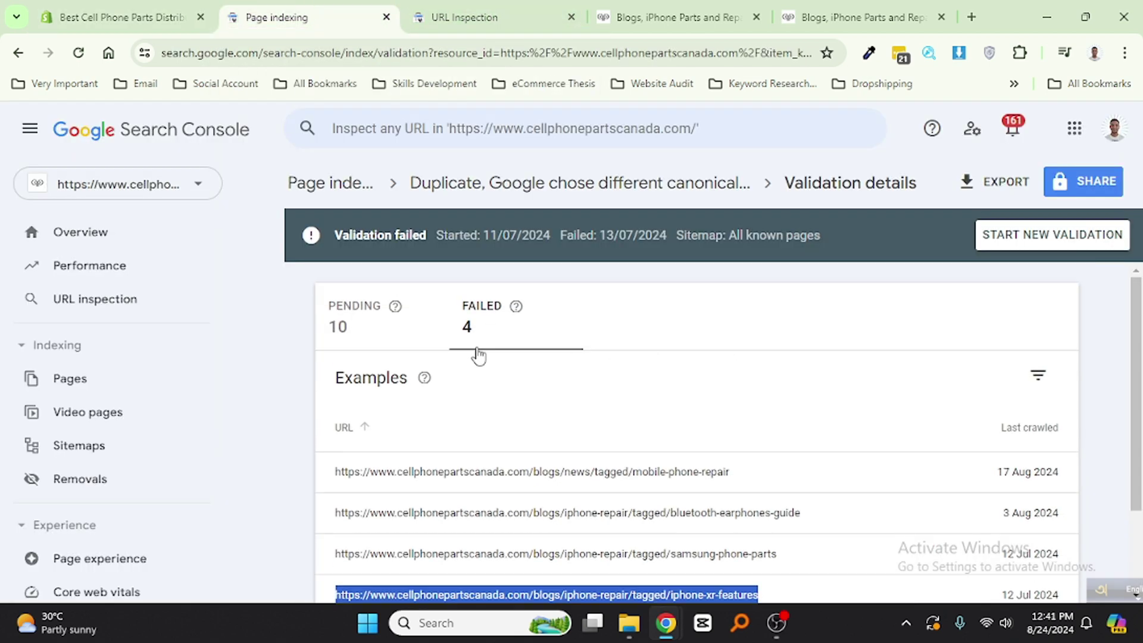
click(719, 323)
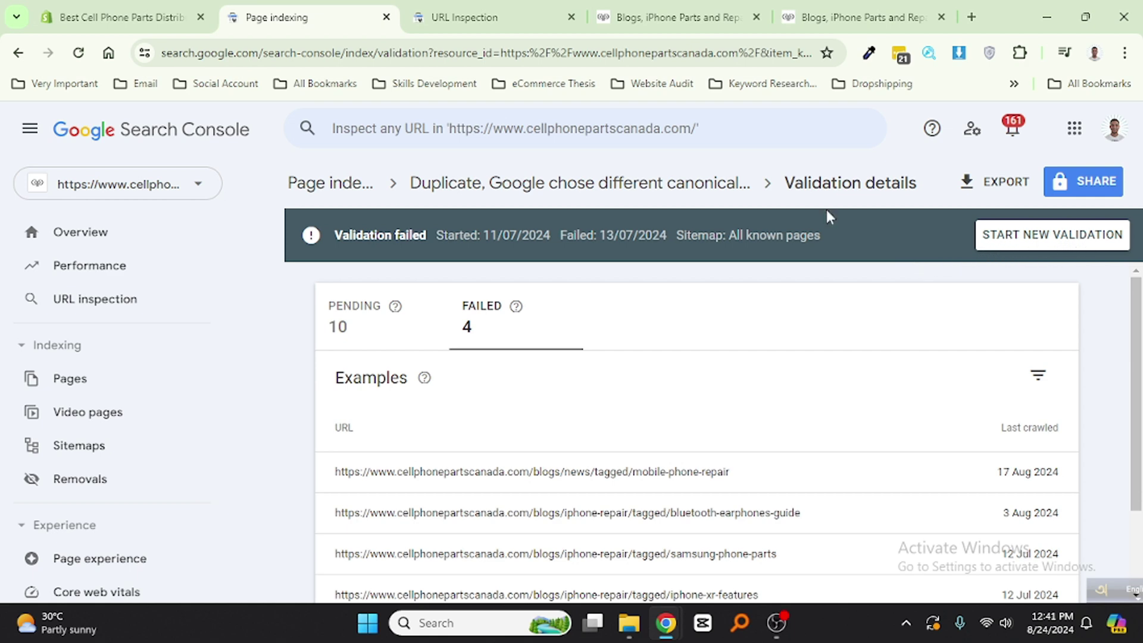
click(572, 17)
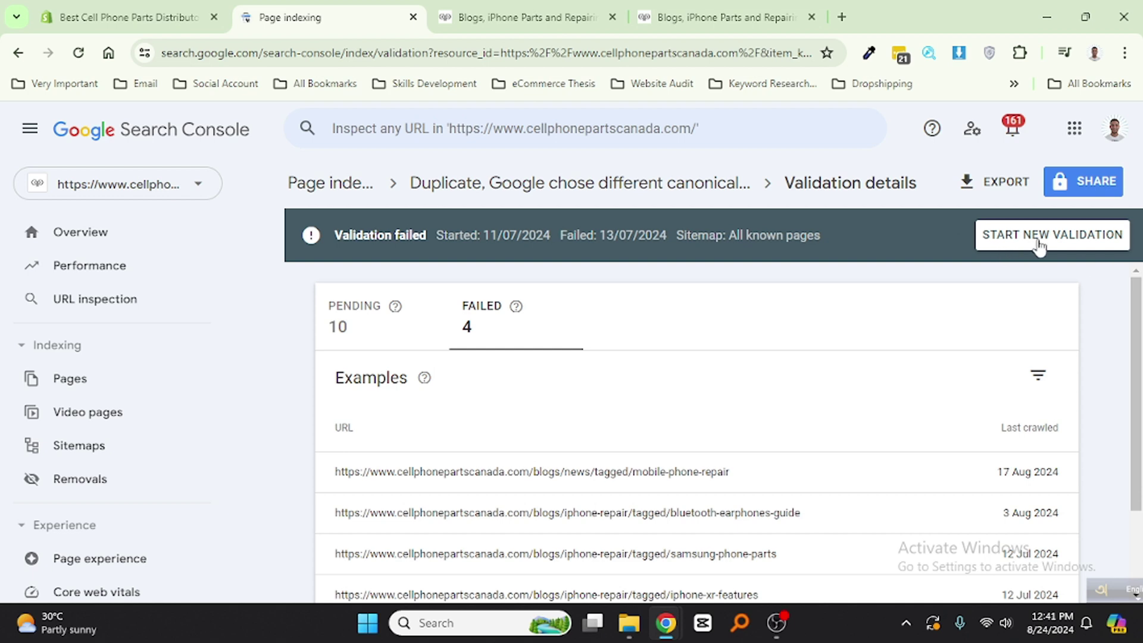
Step: Start a new validation of the duplicate-canonical fix
click(1095, 243)
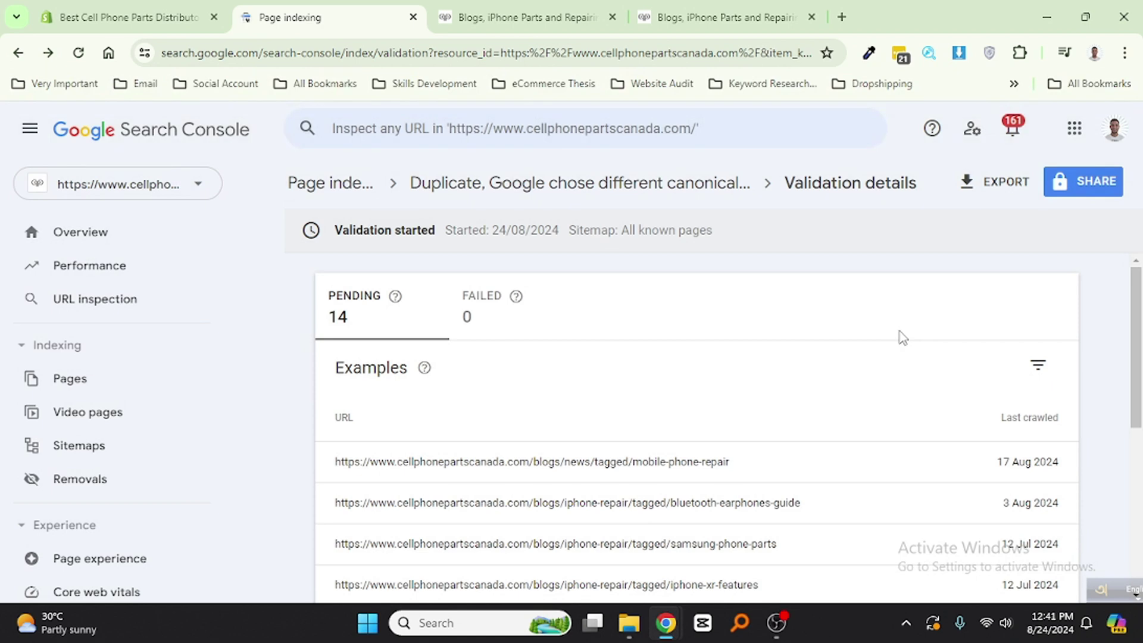
scroll(733, 324, down, 3)
scroll(679, 322, up, 3)
scroll(494, 330, down, 2)
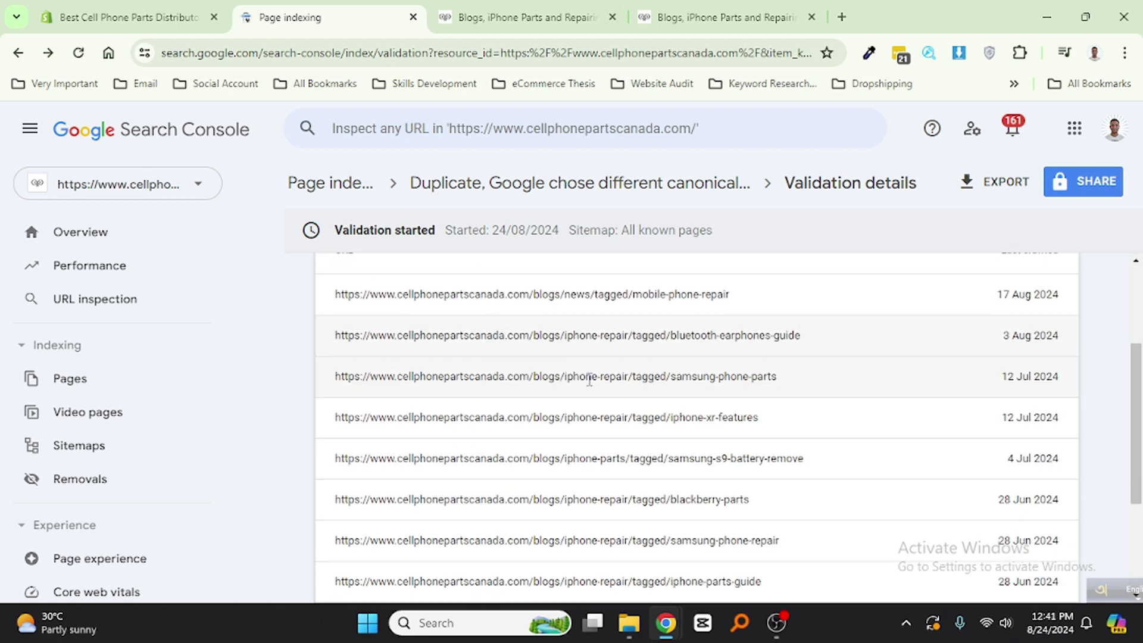
scroll(589, 379, up, 2)
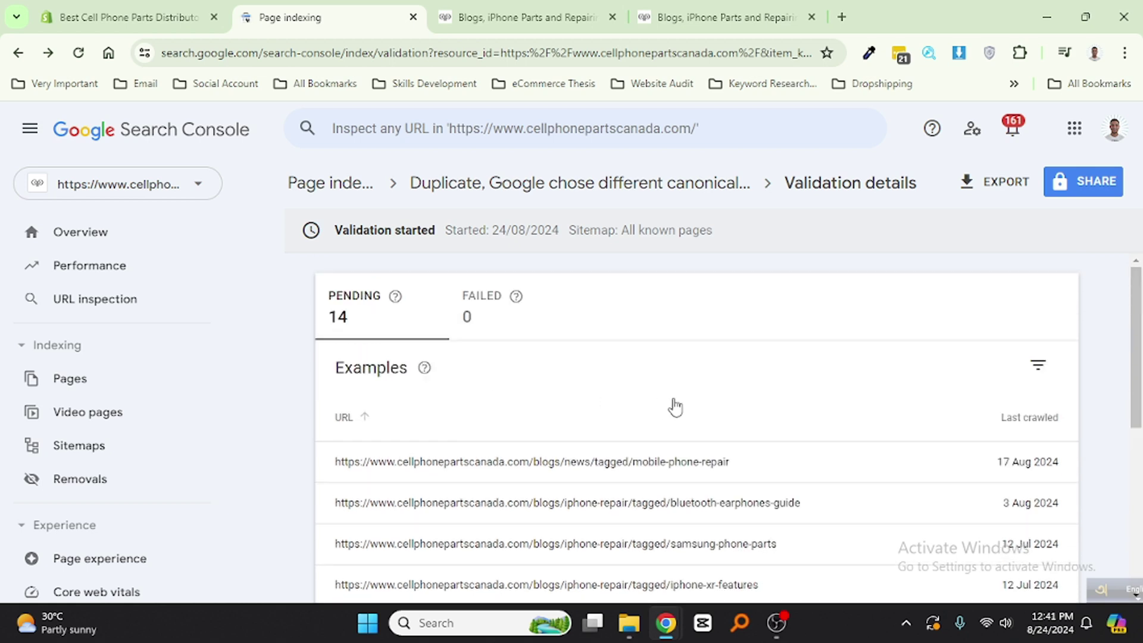